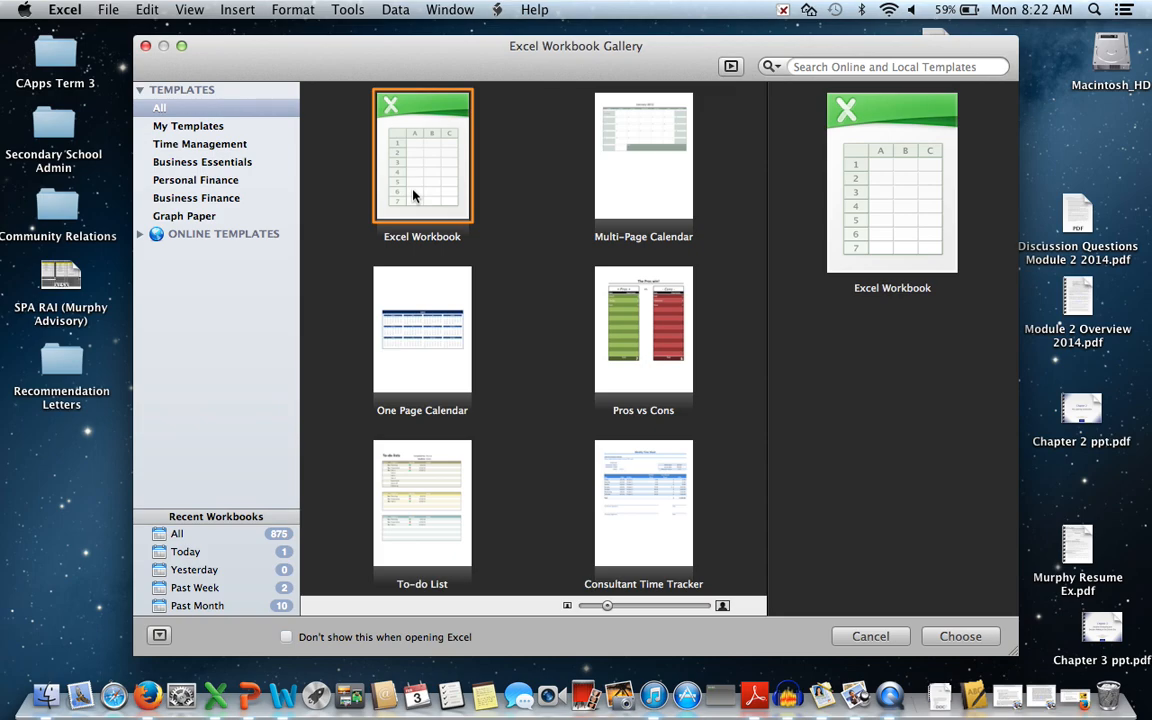
# Open a blank workbook from the Excel Workbook template.
pyautogui.doubleClick(413, 195)
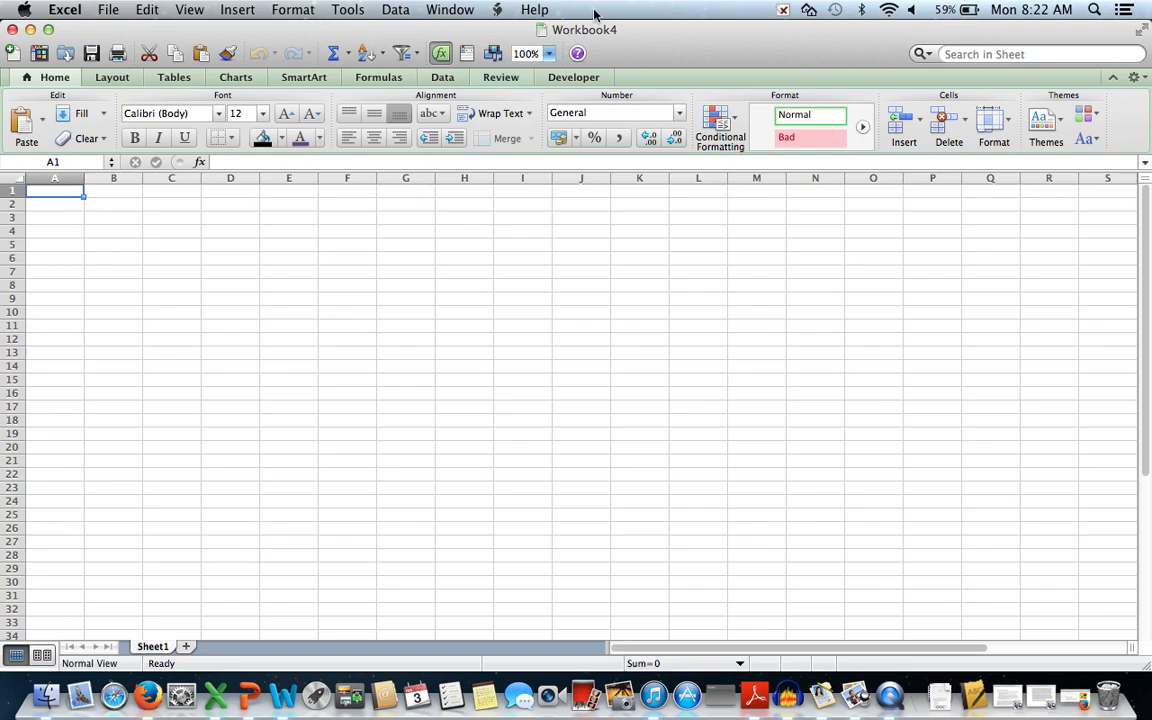
pyautogui.moveTo(630, 37); pyautogui.dragTo(662, 69)
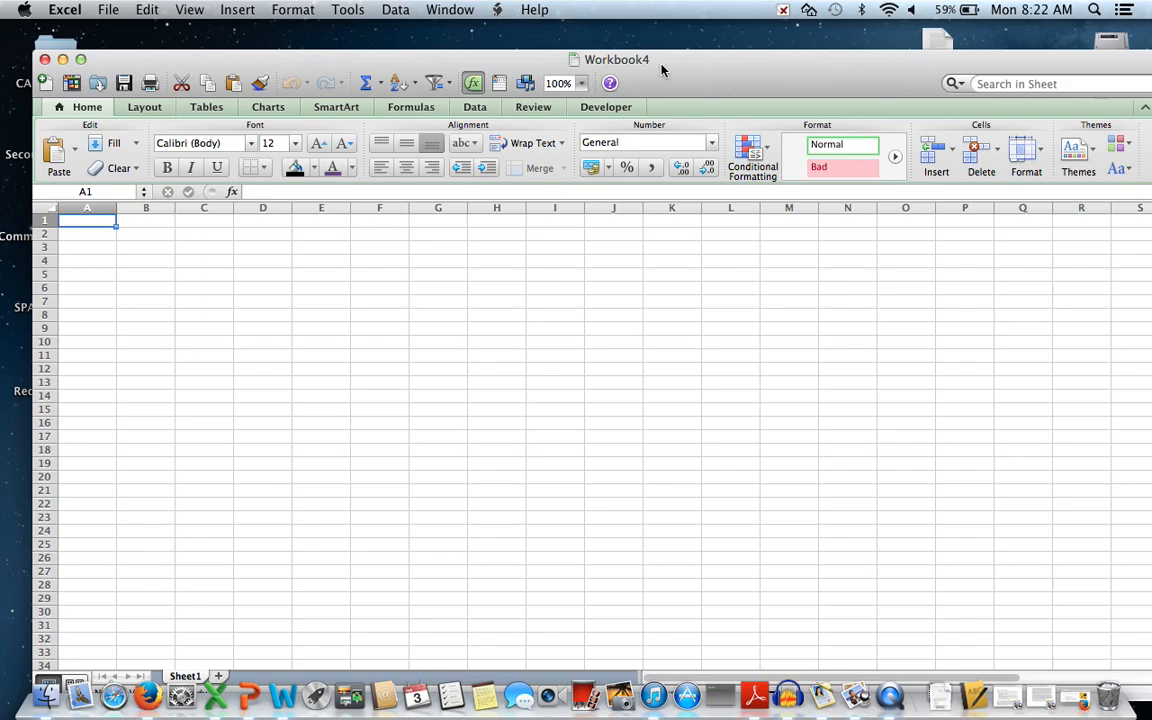
pyautogui.moveTo(661, 69); pyautogui.dragTo(645, 44)
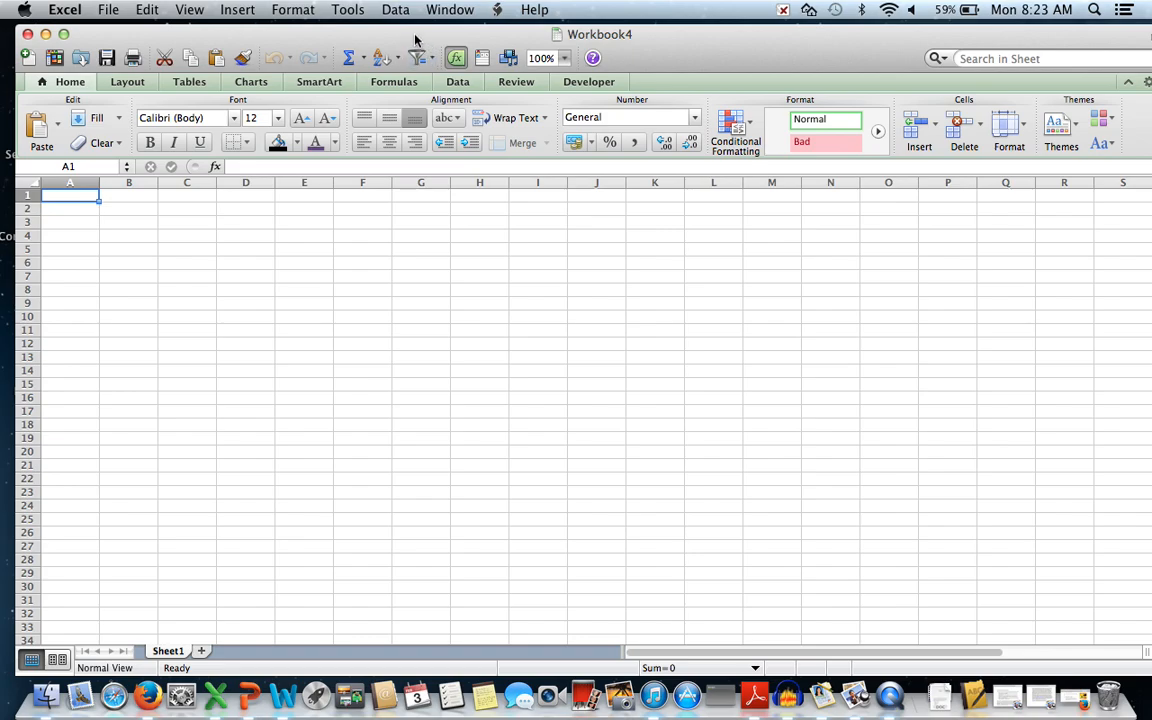
pyautogui.moveTo(415, 39); pyautogui.dragTo(447, 40)
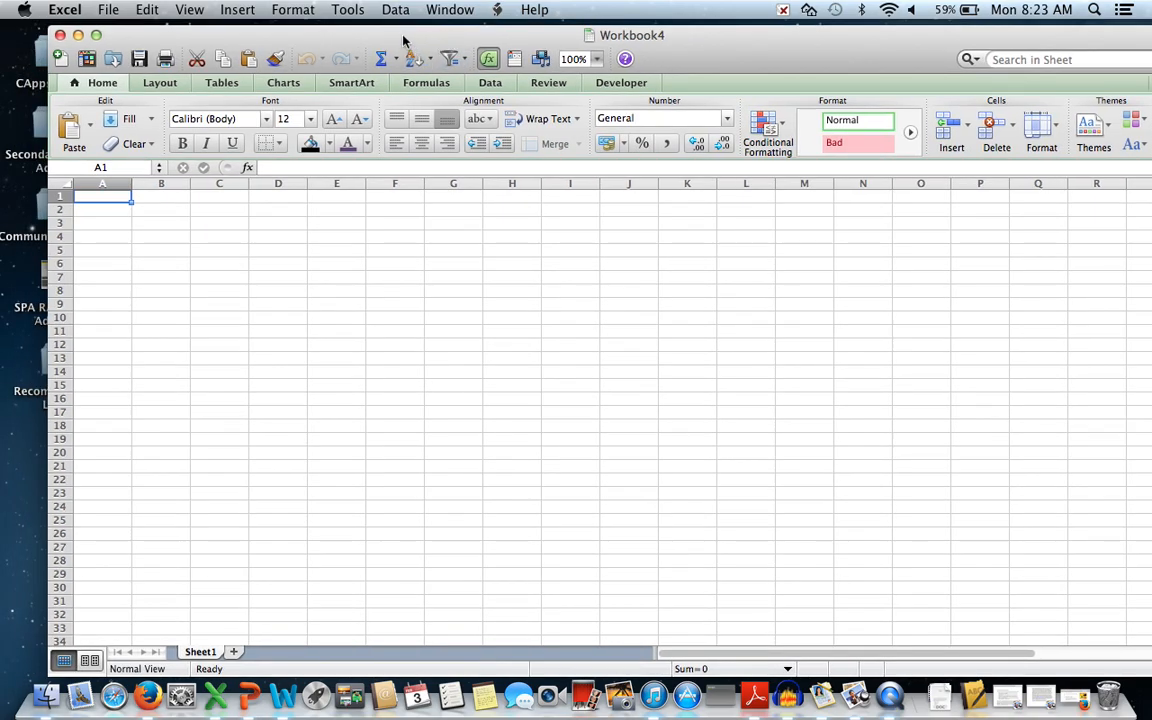
pyautogui.moveTo(349, 35); pyautogui.dragTo(329, 72)
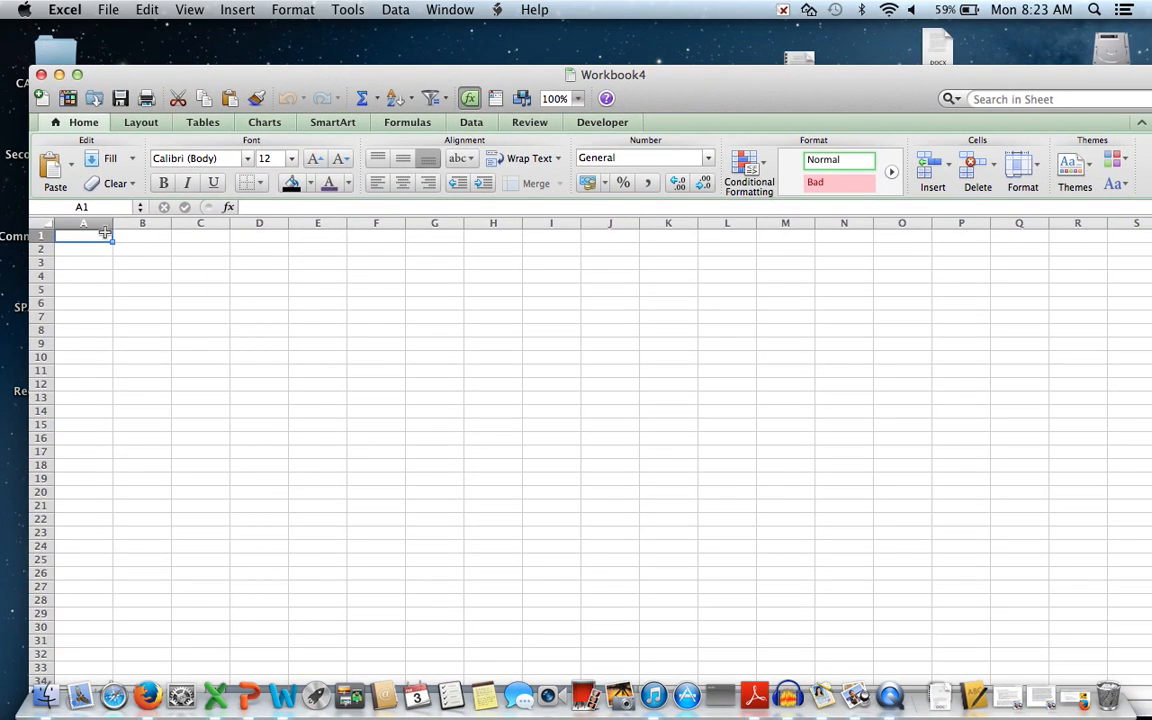
# Enter 'Top 100 Songs of All Time' in A1 and 'According to Billboard Hot 100' in A2.
pyautogui.write('Top')
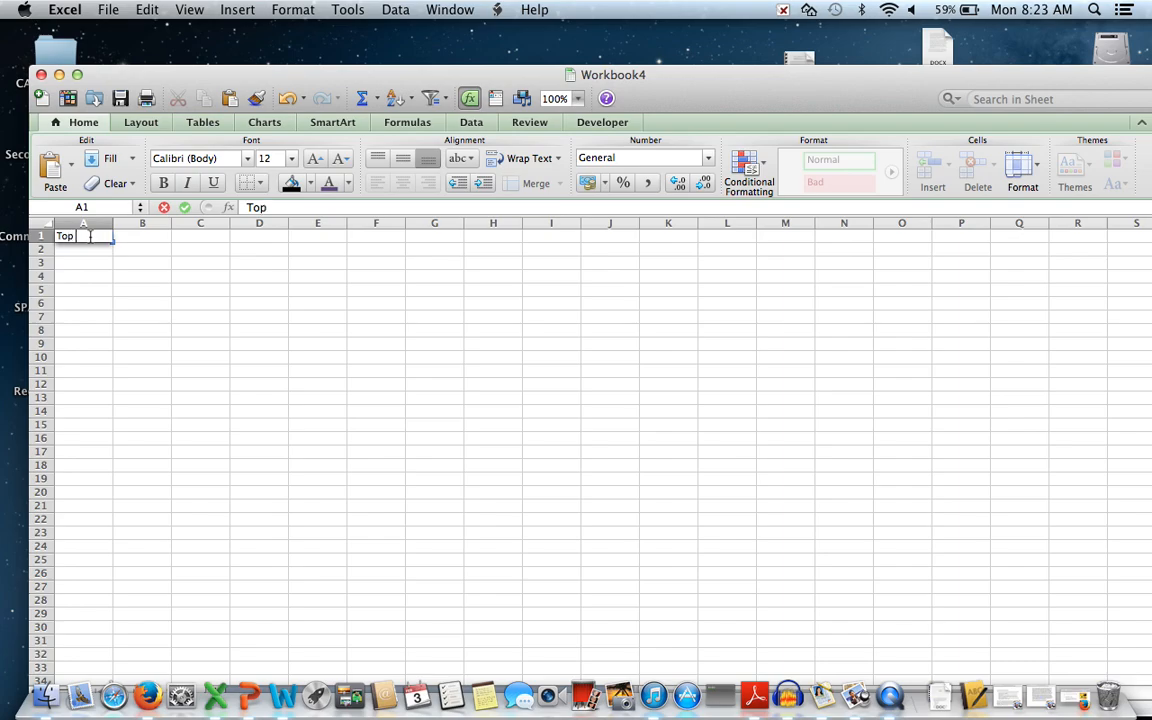
pyautogui.write(' 100 Songs of')
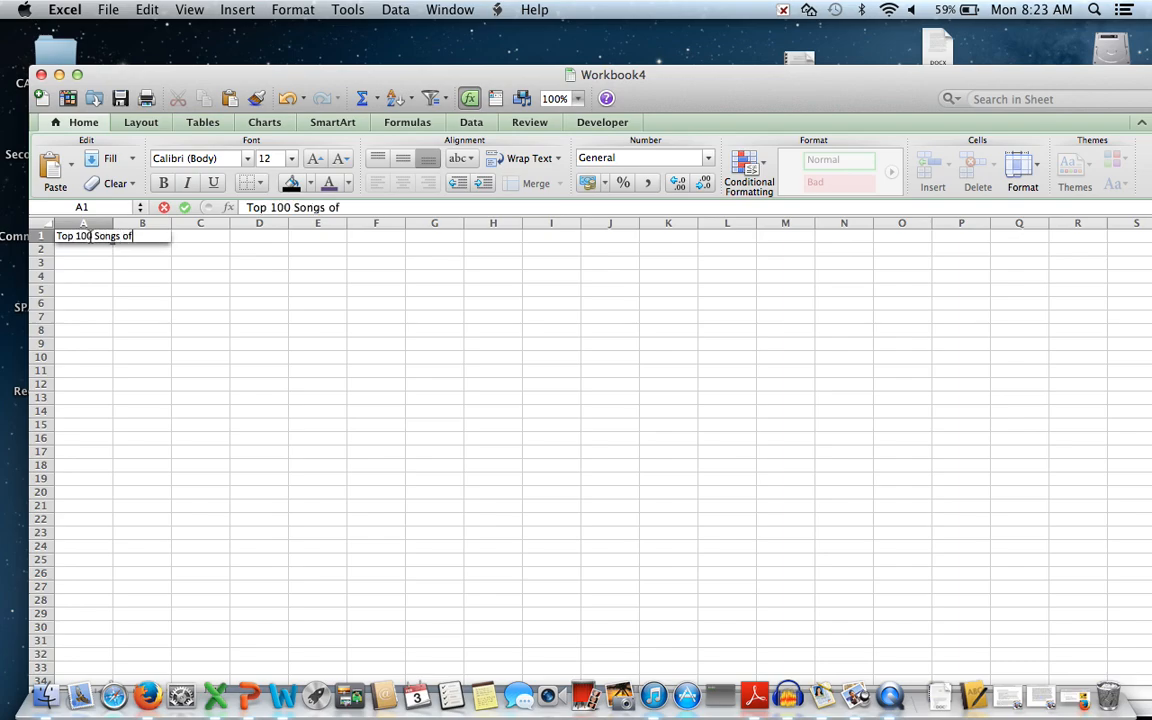
pyautogui.write(' All Time')
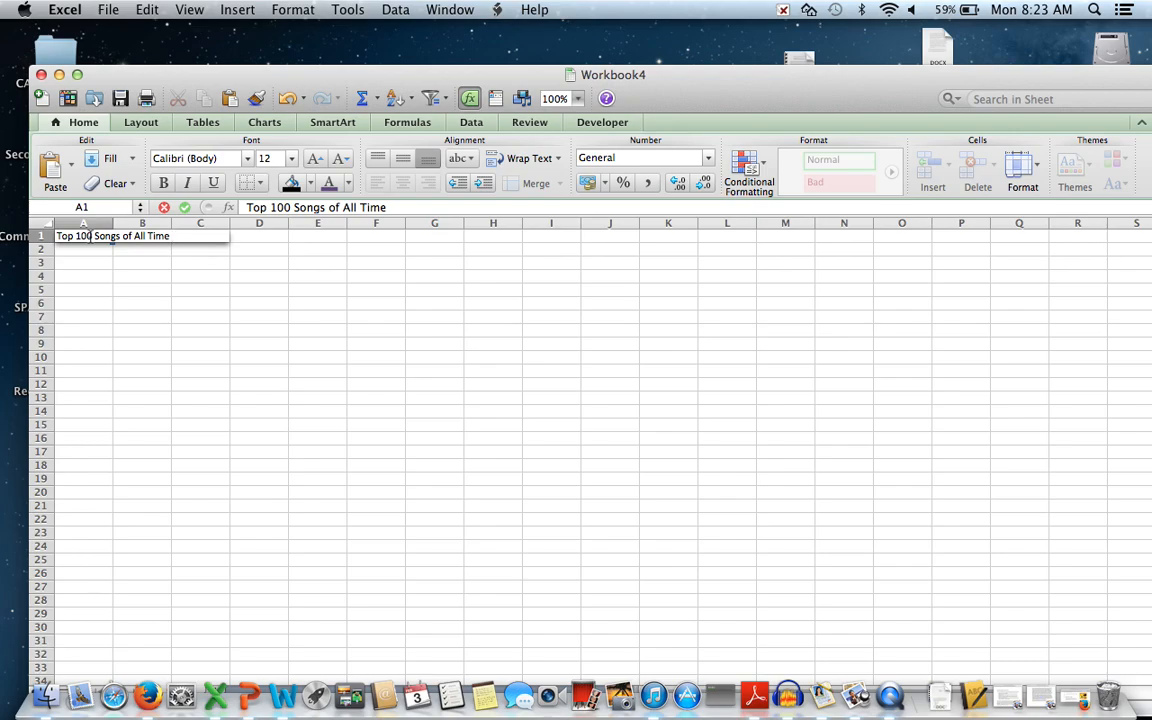
pyautogui.press('Return')
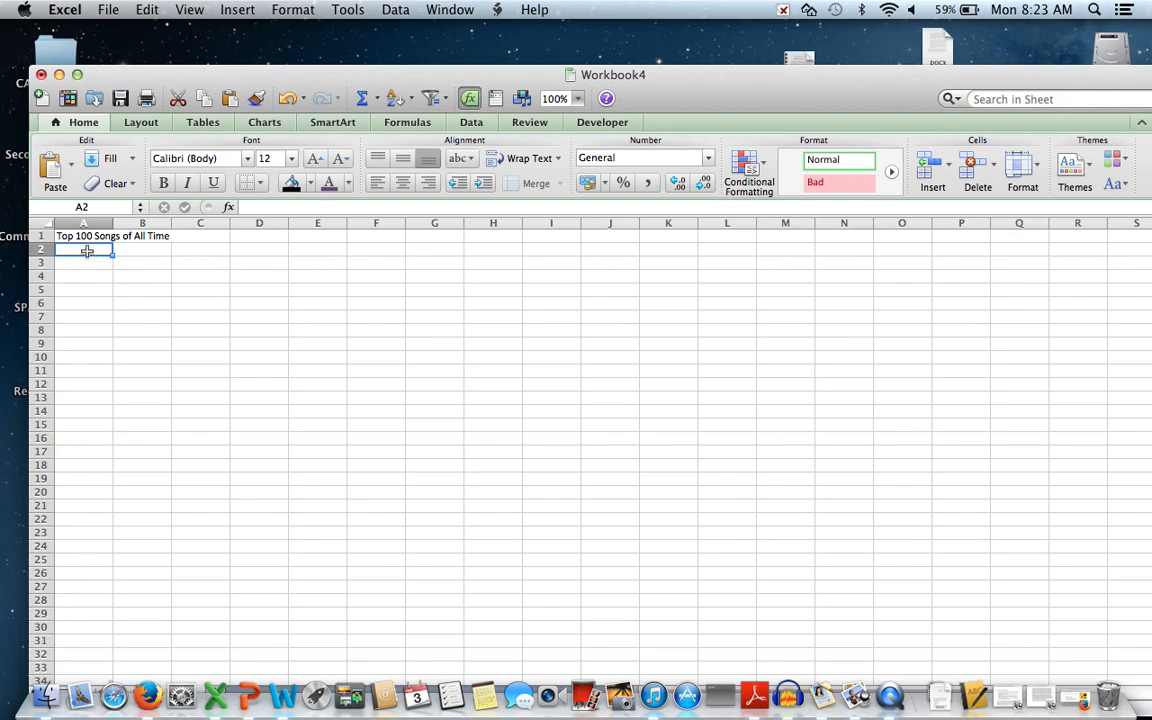
pyautogui.write('According to')
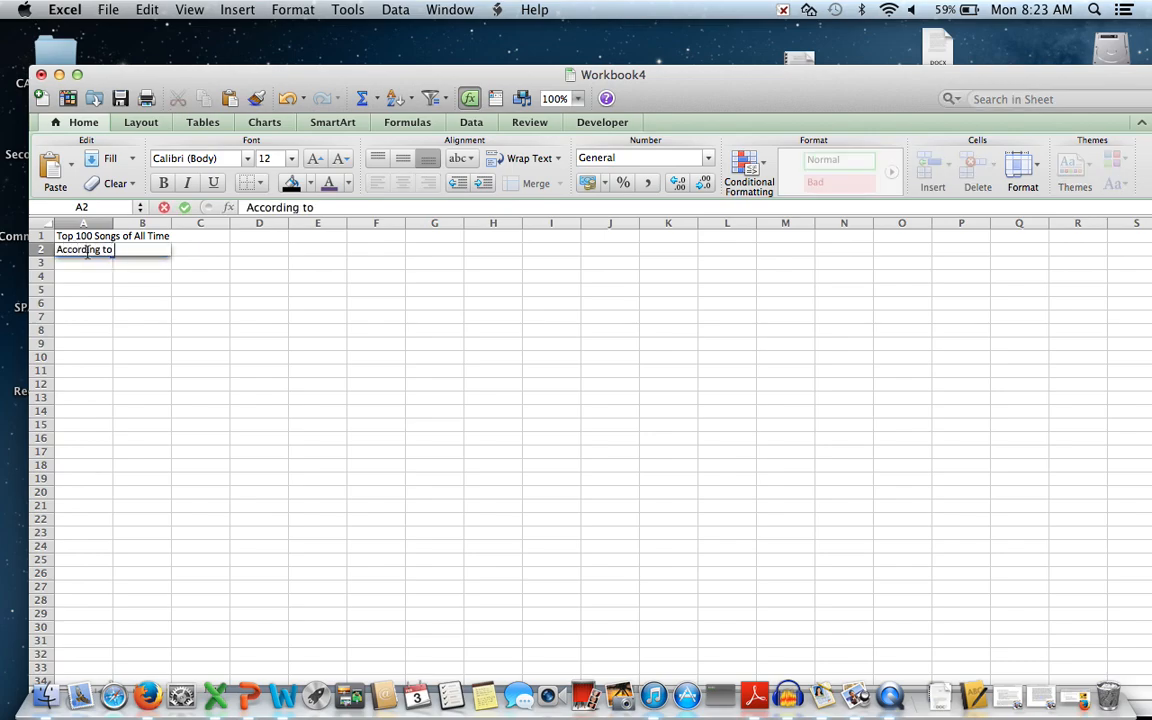
pyautogui.write(' Billboard Hot 100')
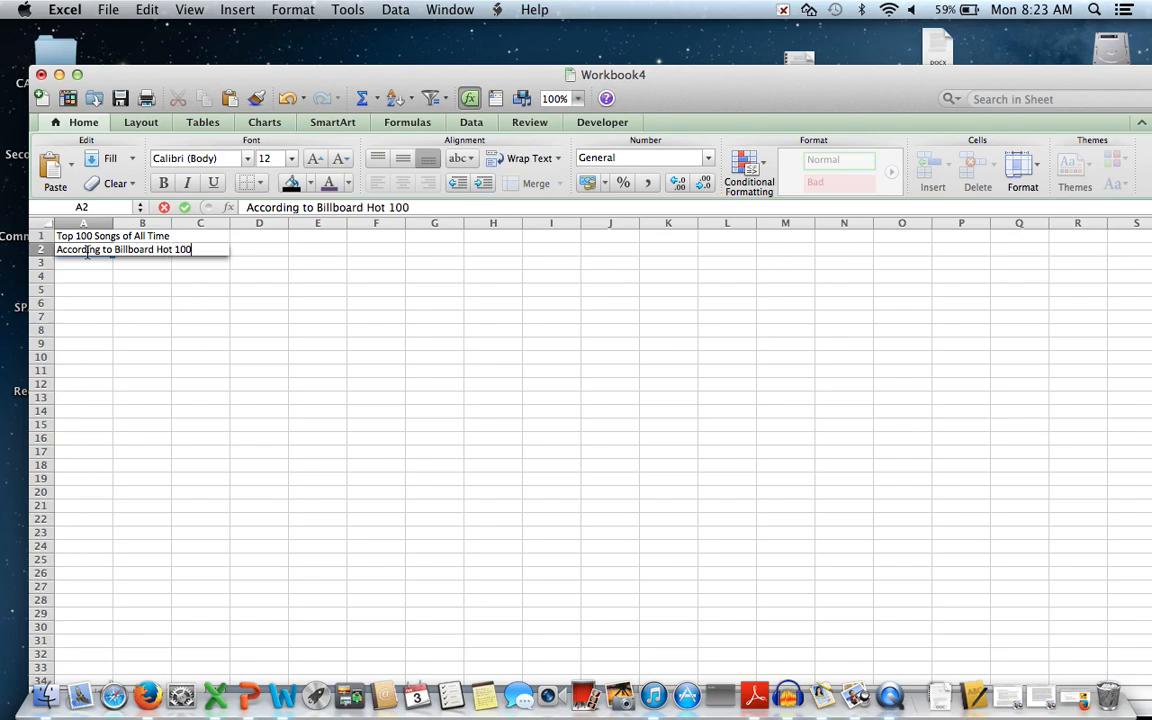
pyautogui.press('Return')
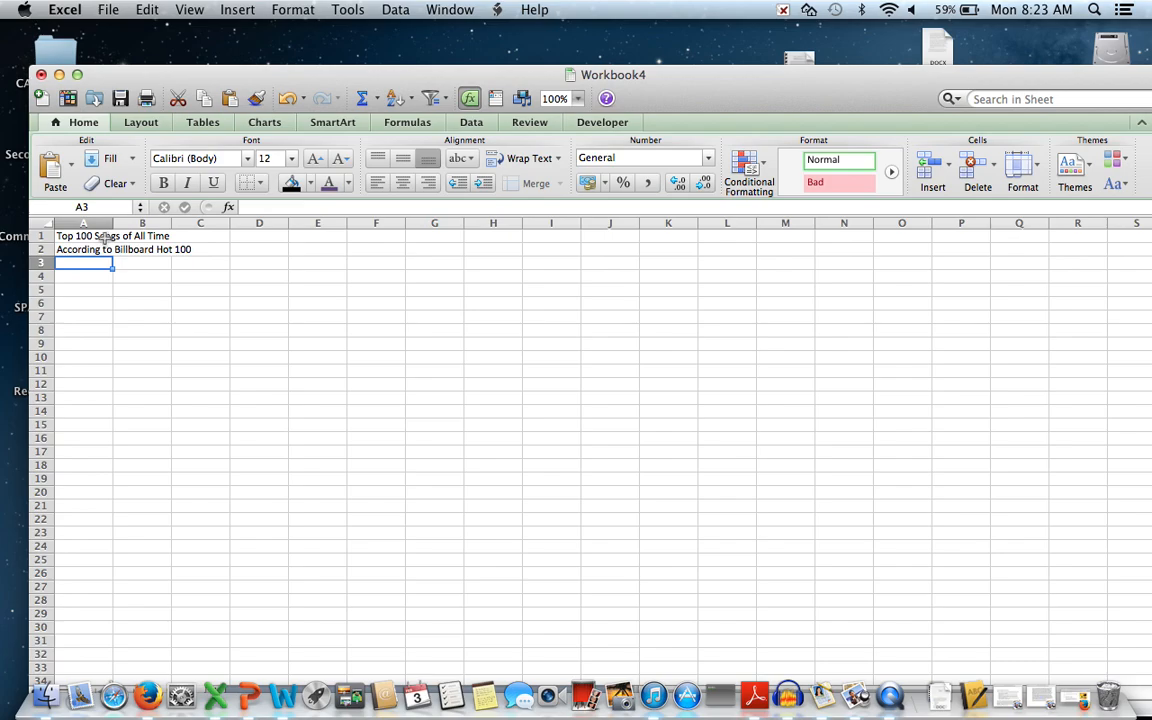
pyautogui.click(91, 236)
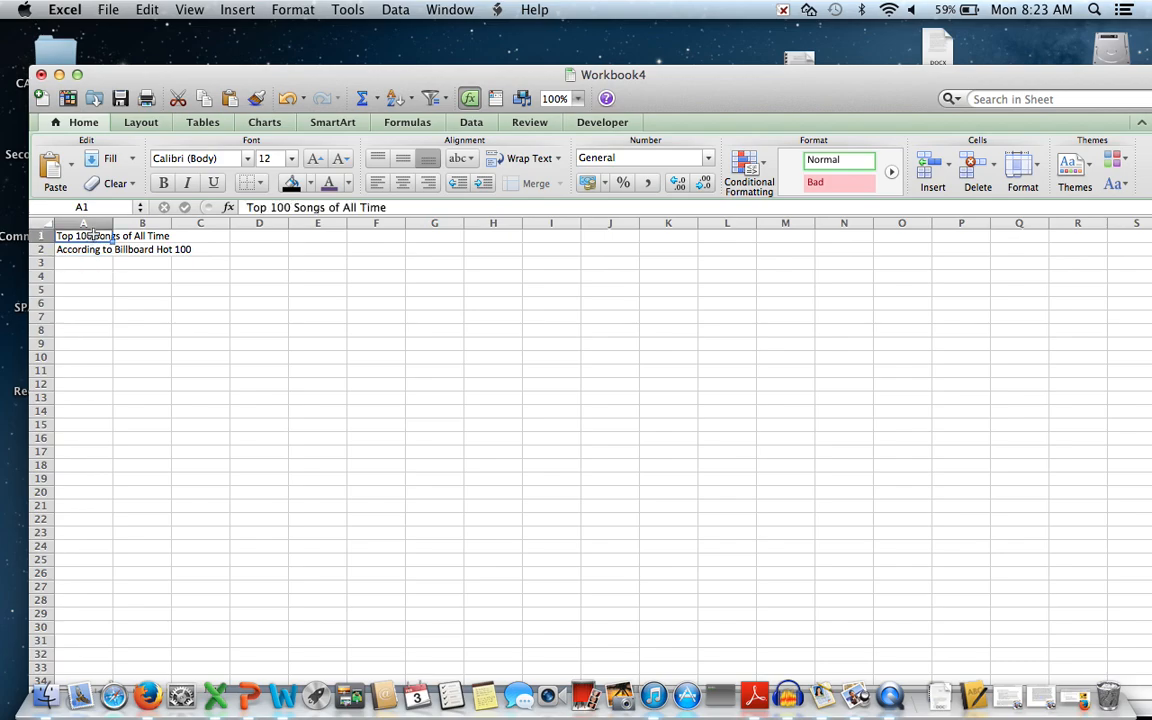
pyautogui.click(97, 276)
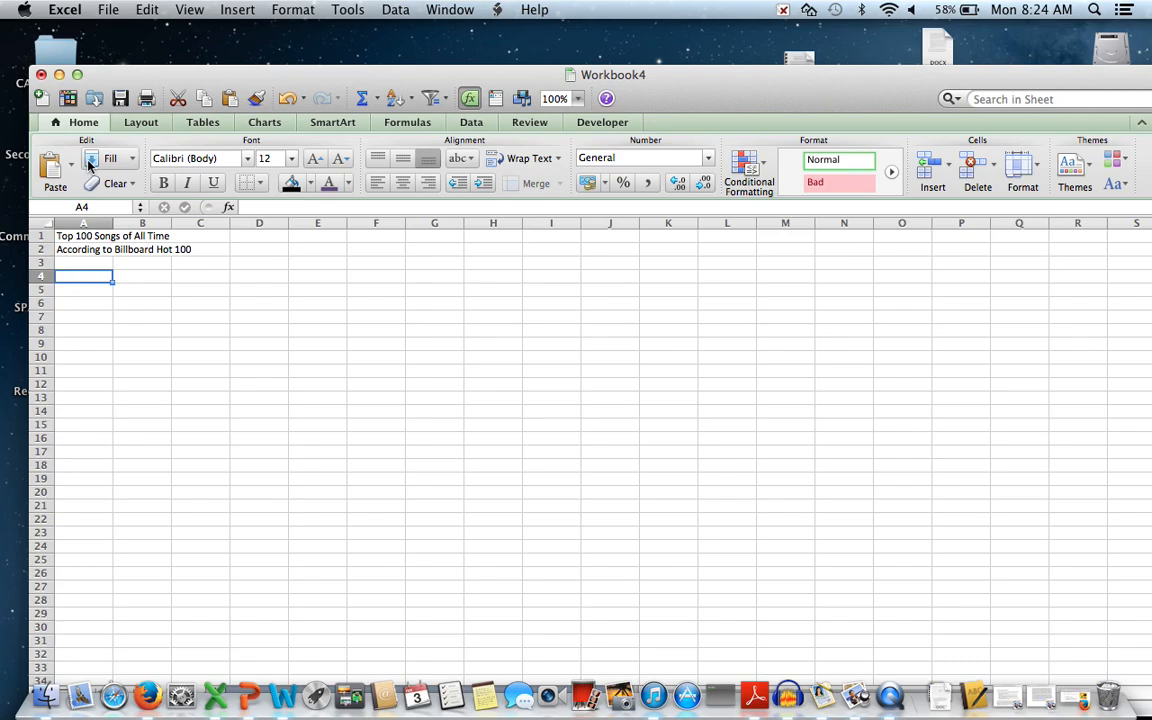
# Enter the headings Rank, Song, Artist and year across A4:D4.
pyautogui.write('Rank')
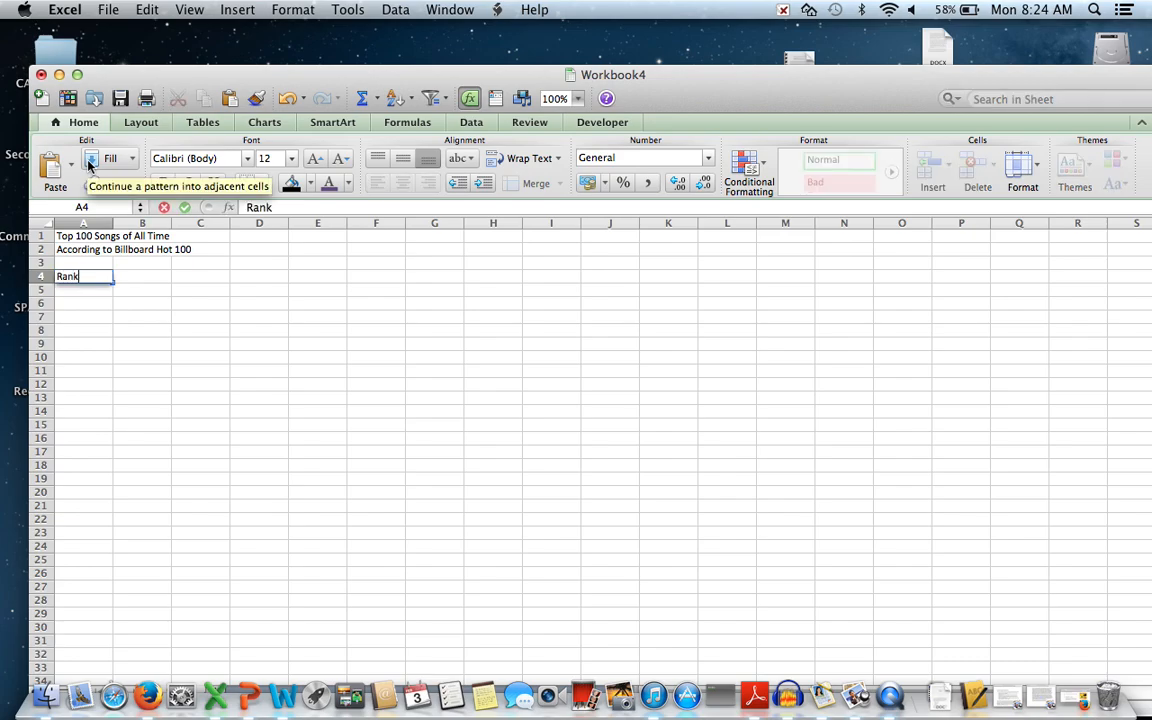
pyautogui.press('Tab')
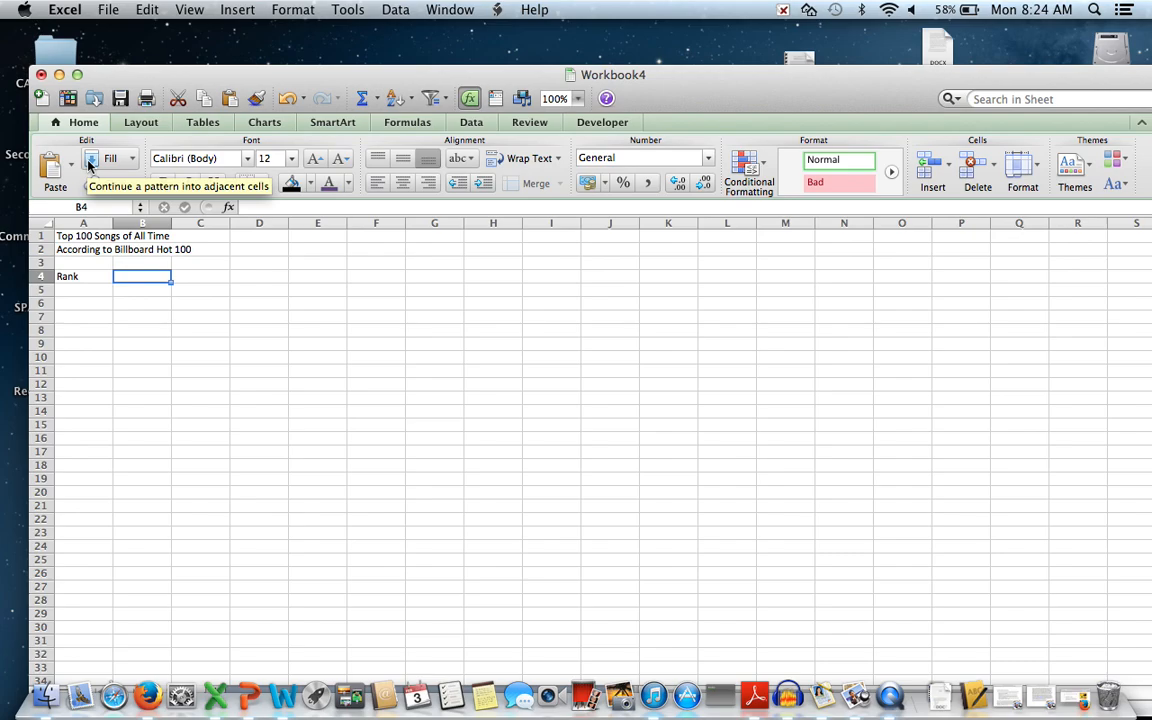
pyautogui.write('Song')
pyautogui.press('Tab')
pyautogui.write('Artist')
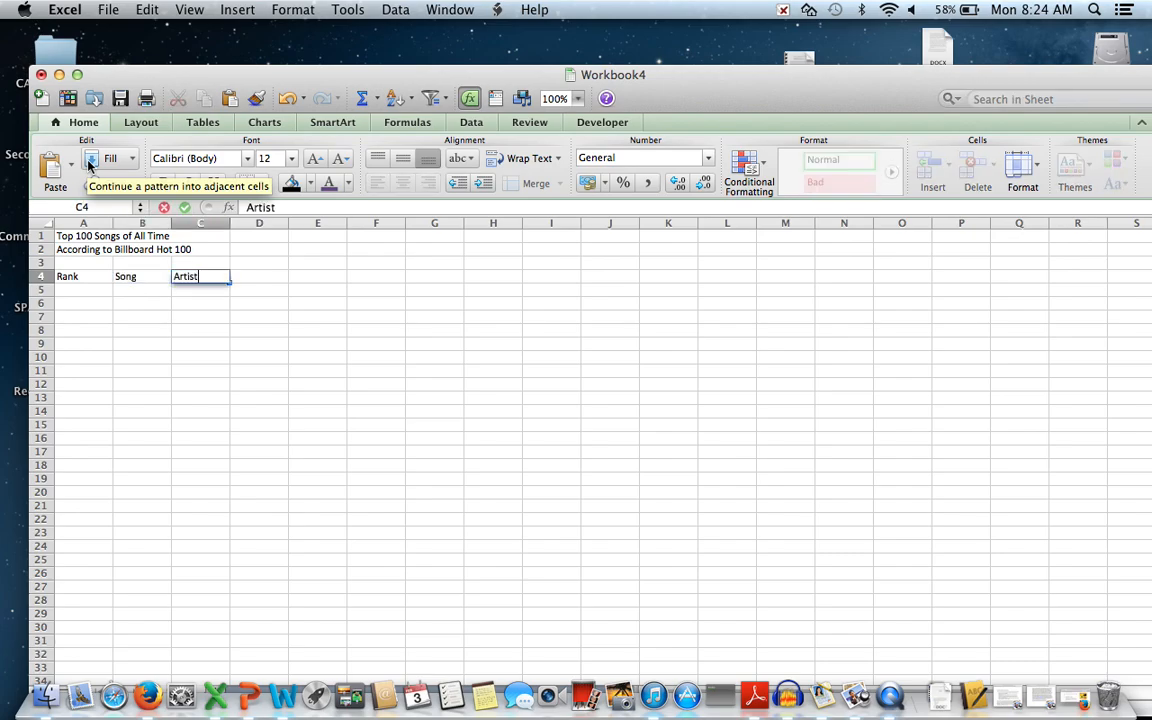
pyautogui.press('Tab')
pyautogui.write('year')
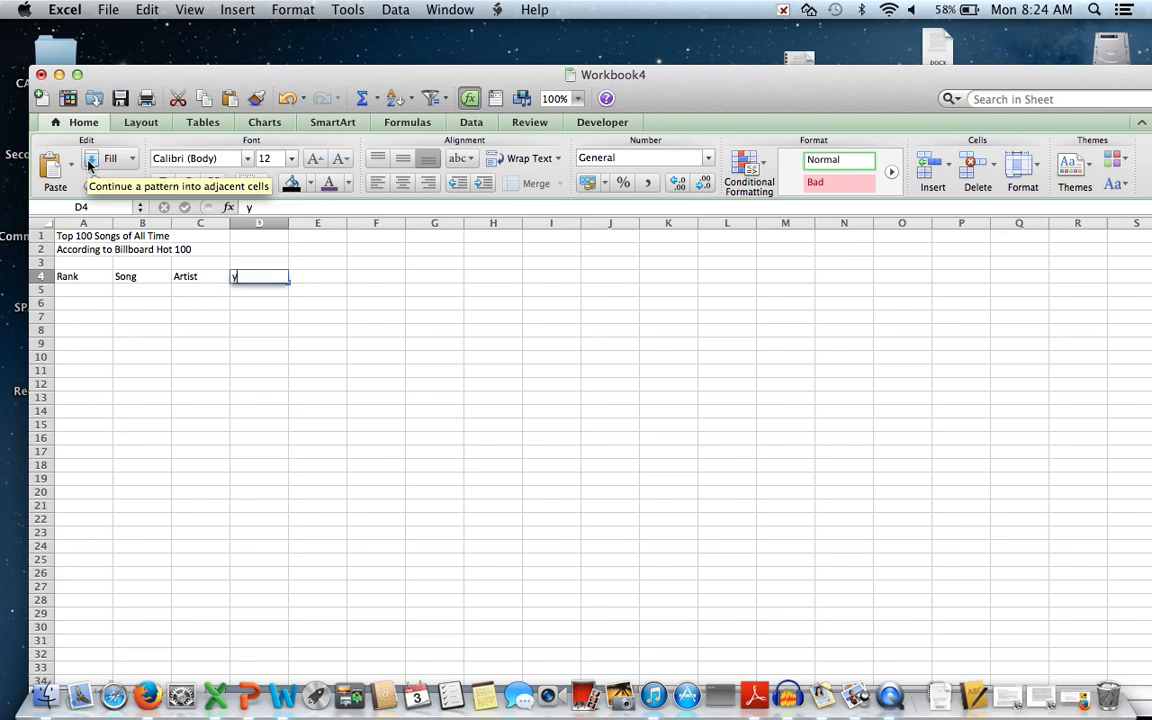
pyautogui.press('Tab')
# Correct D4 to 'Year' and add the Peak heading in E4.
pyautogui.write('p')
pyautogui.press('BackSpace')
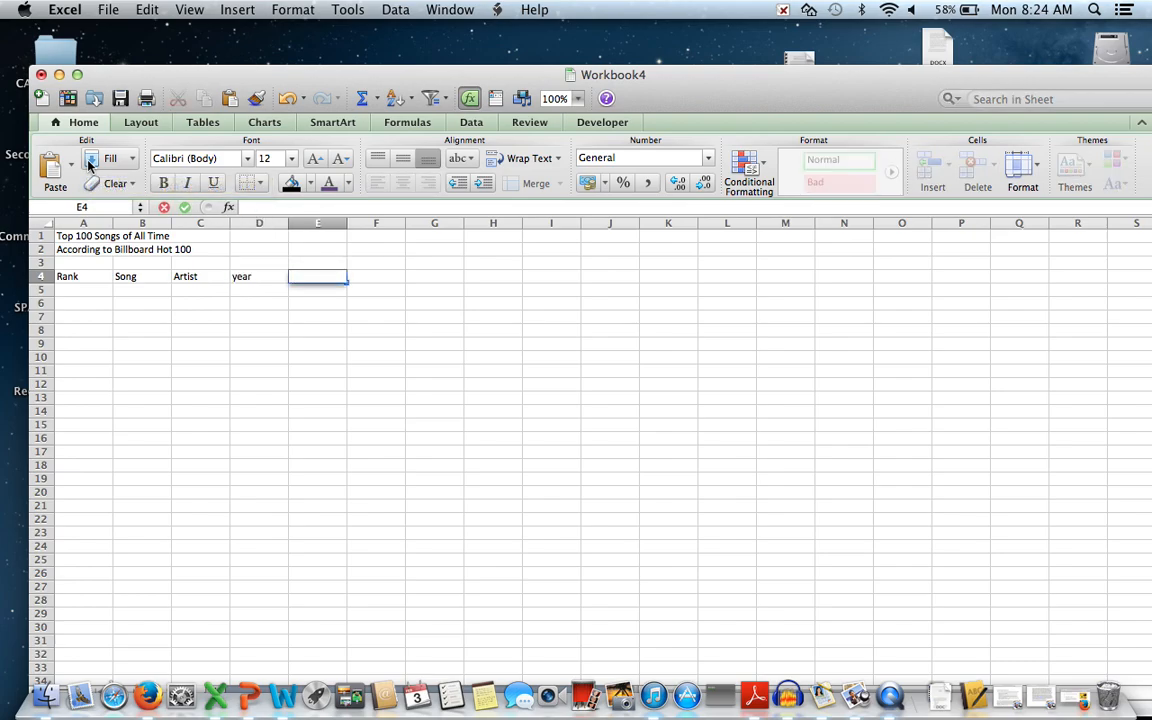
pyautogui.press('Left')
pyautogui.write('Year')
pyautogui.press('Tab')
pyautogui.write('Peak')
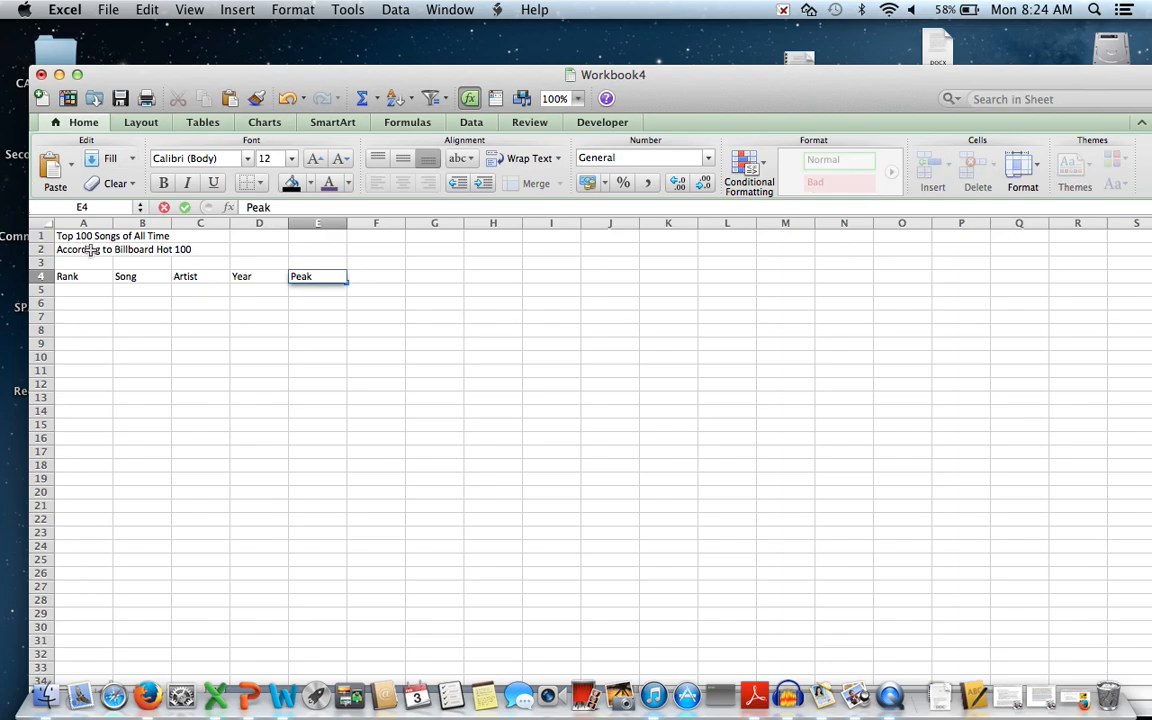
pyautogui.click(98, 297)
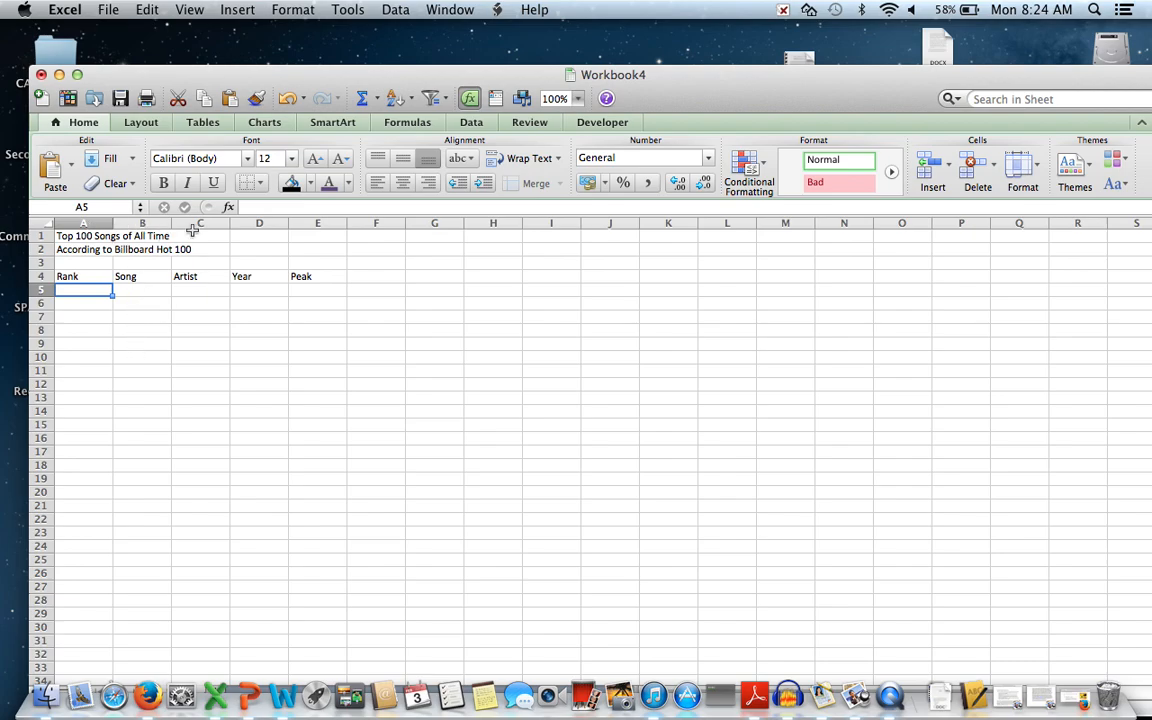
pyautogui.click(72, 237)
# Merge and centre the title across A1:E1.
pyautogui.moveTo(72, 237); pyautogui.dragTo(306, 241)
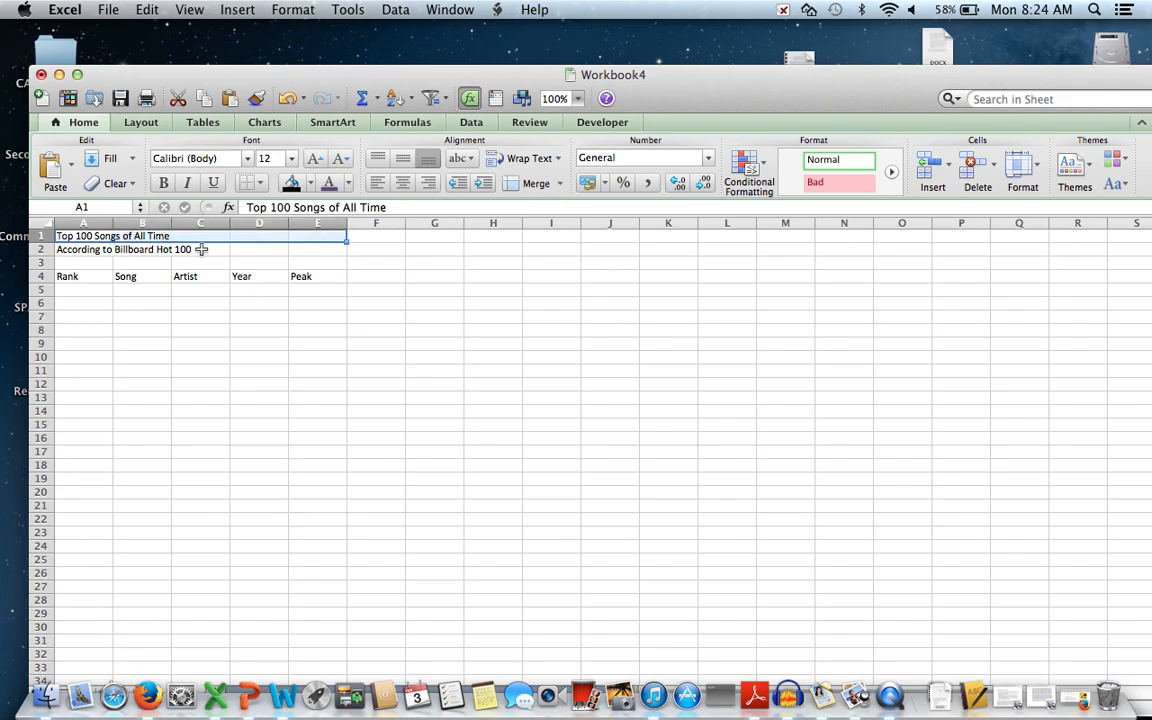
pyautogui.click(80, 236)
pyautogui.moveTo(80, 236); pyautogui.dragTo(314, 236)
pyautogui.click(544, 188)
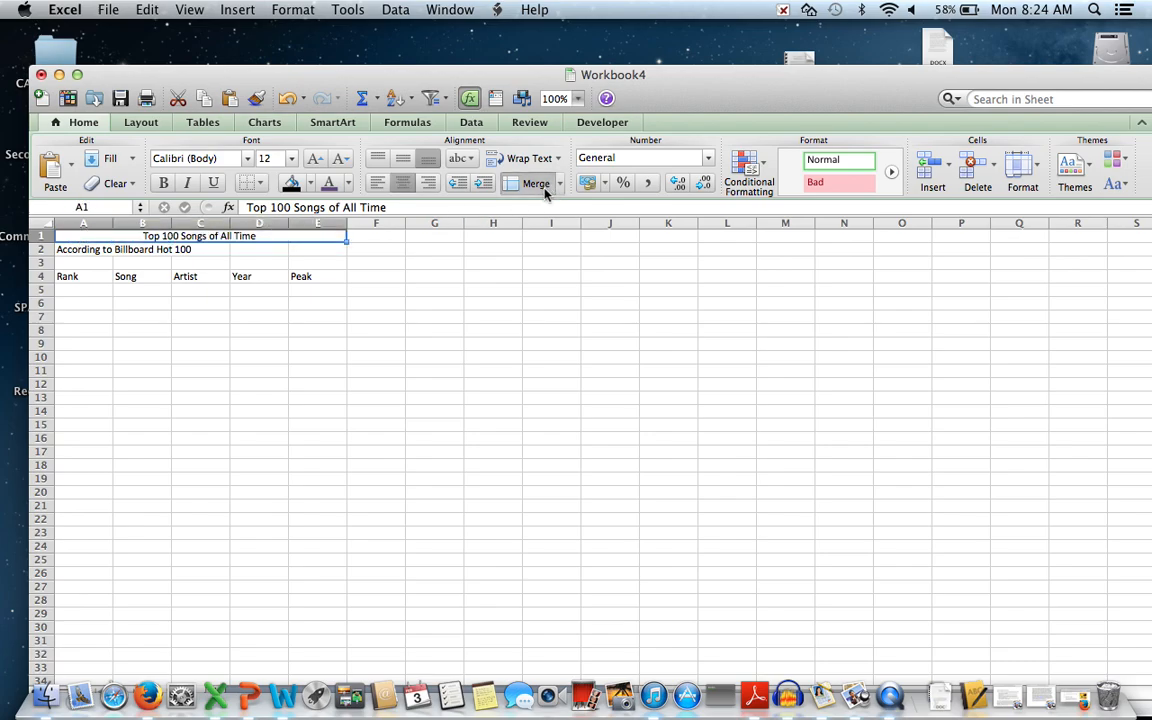
# Merge and centre the subtitle across A2:E2.
pyautogui.click(73, 249)
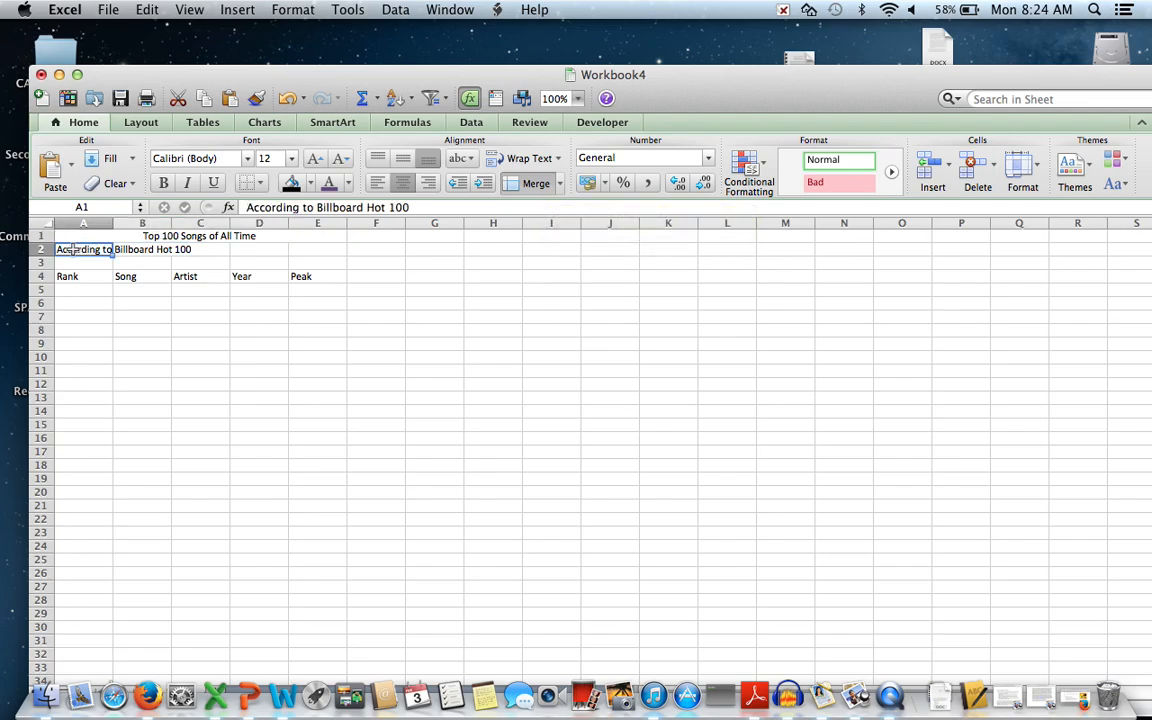
pyautogui.moveTo(73, 249); pyautogui.dragTo(320, 253)
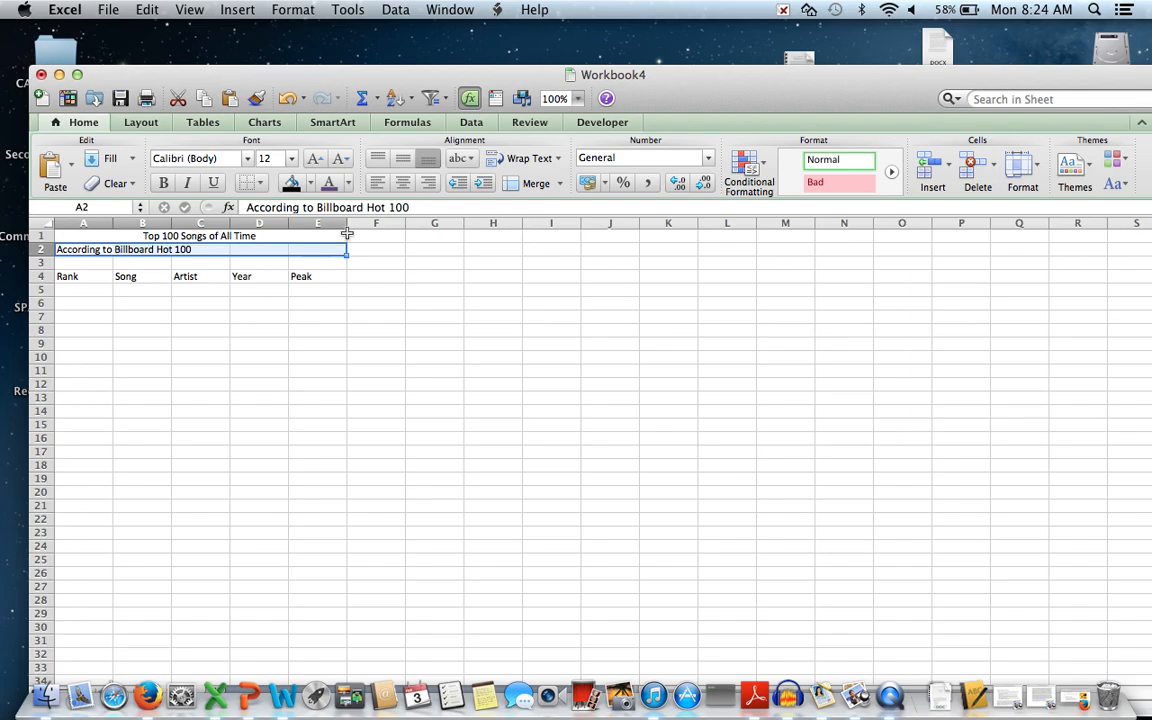
pyautogui.click(518, 188)
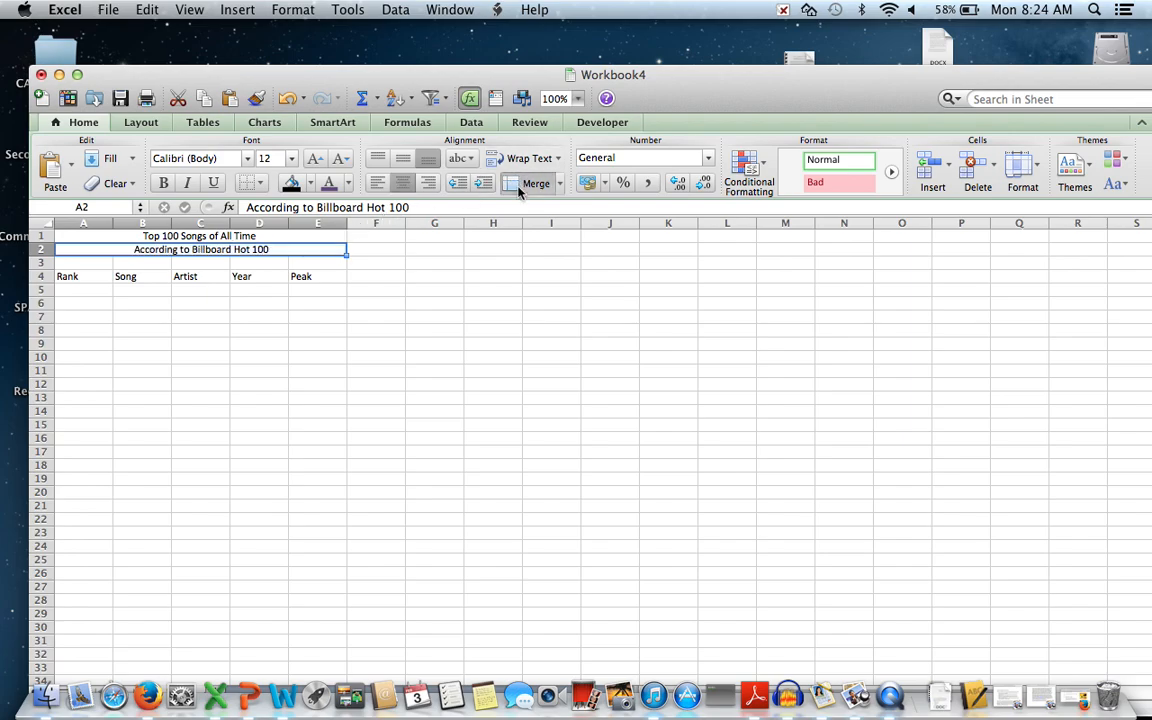
pyautogui.click(326, 382)
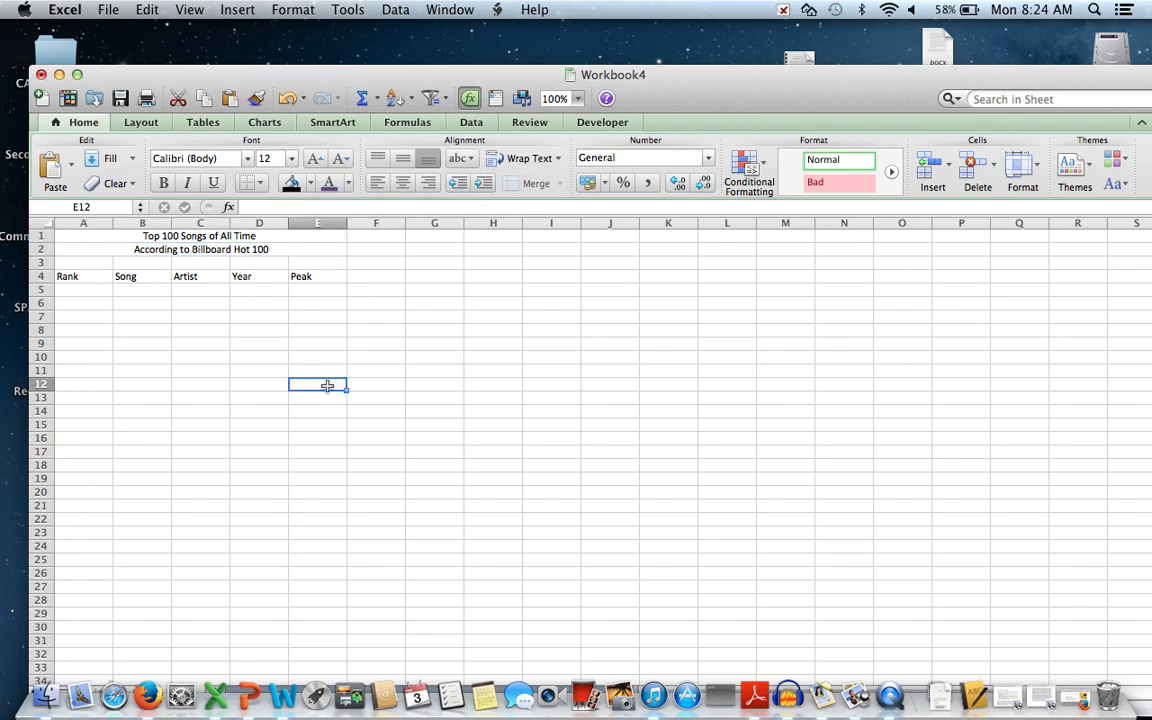
pyautogui.click(184, 248)
pyautogui.click(189, 238)
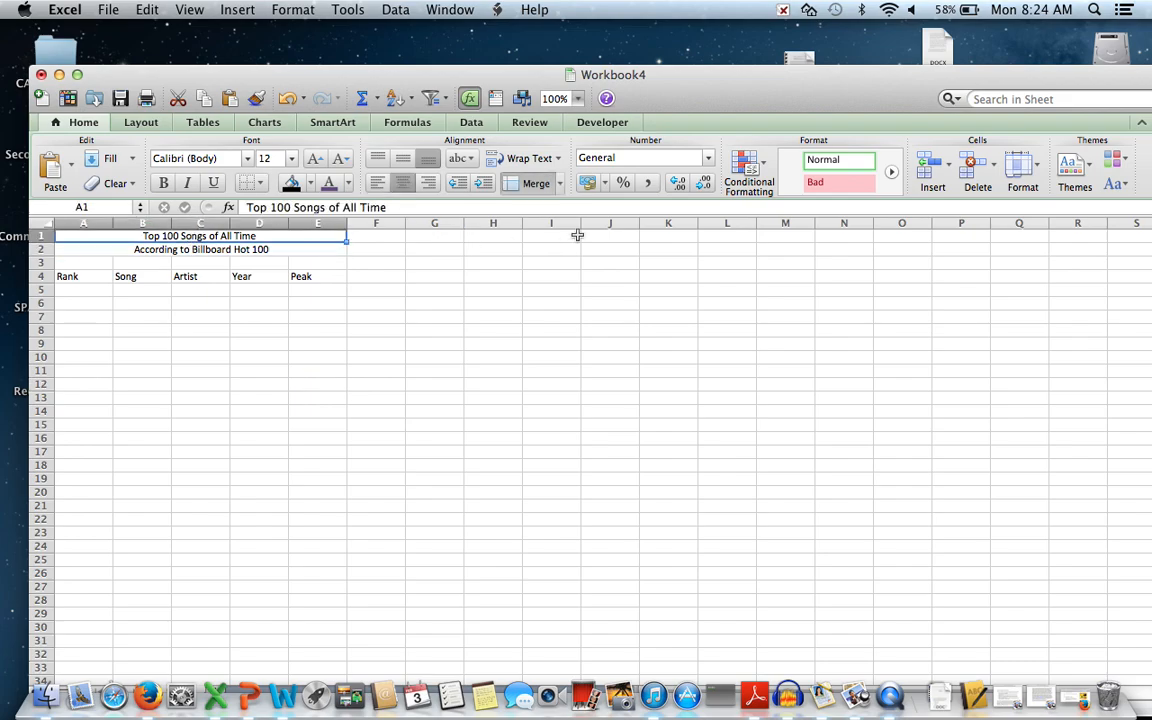
pyautogui.moveTo(835, 204)
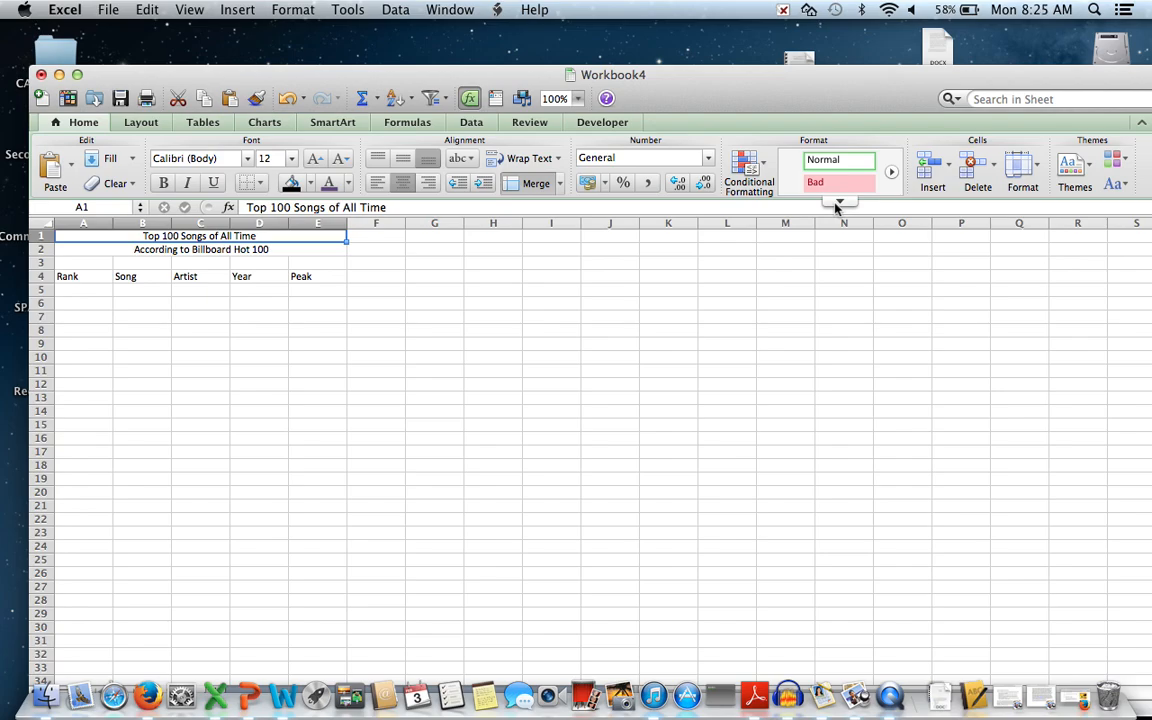
# Apply the Title cell style to the merged title in A1.
pyautogui.click(838, 204)
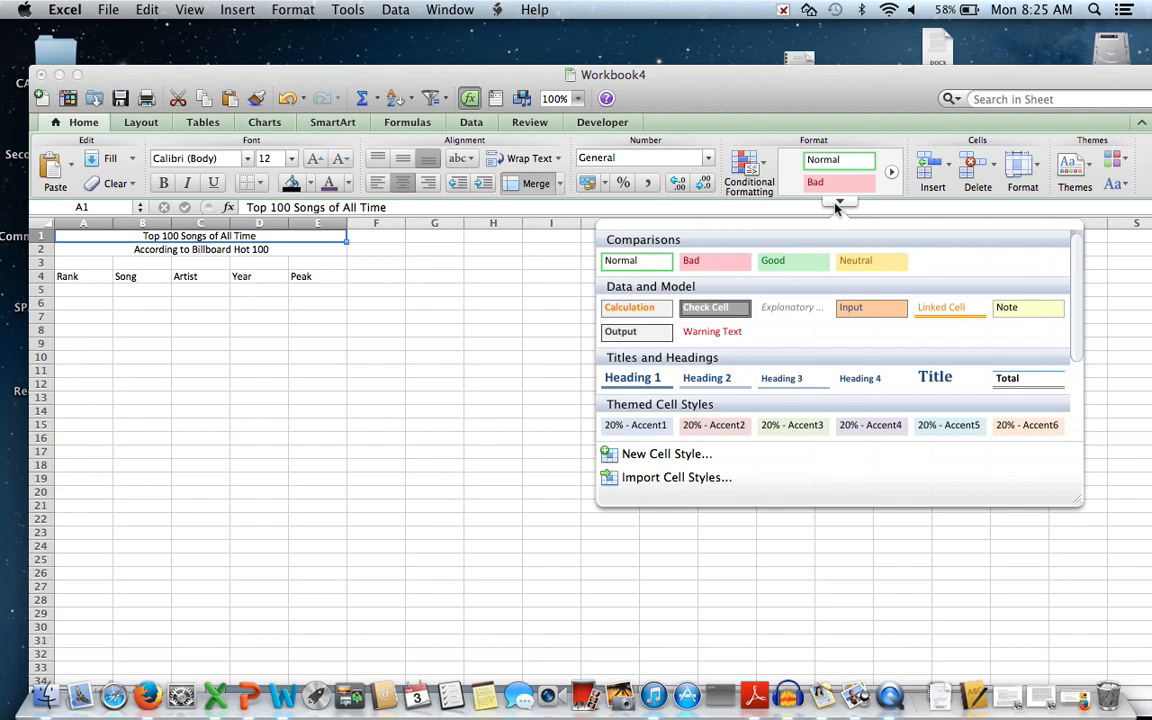
pyautogui.click(927, 381)
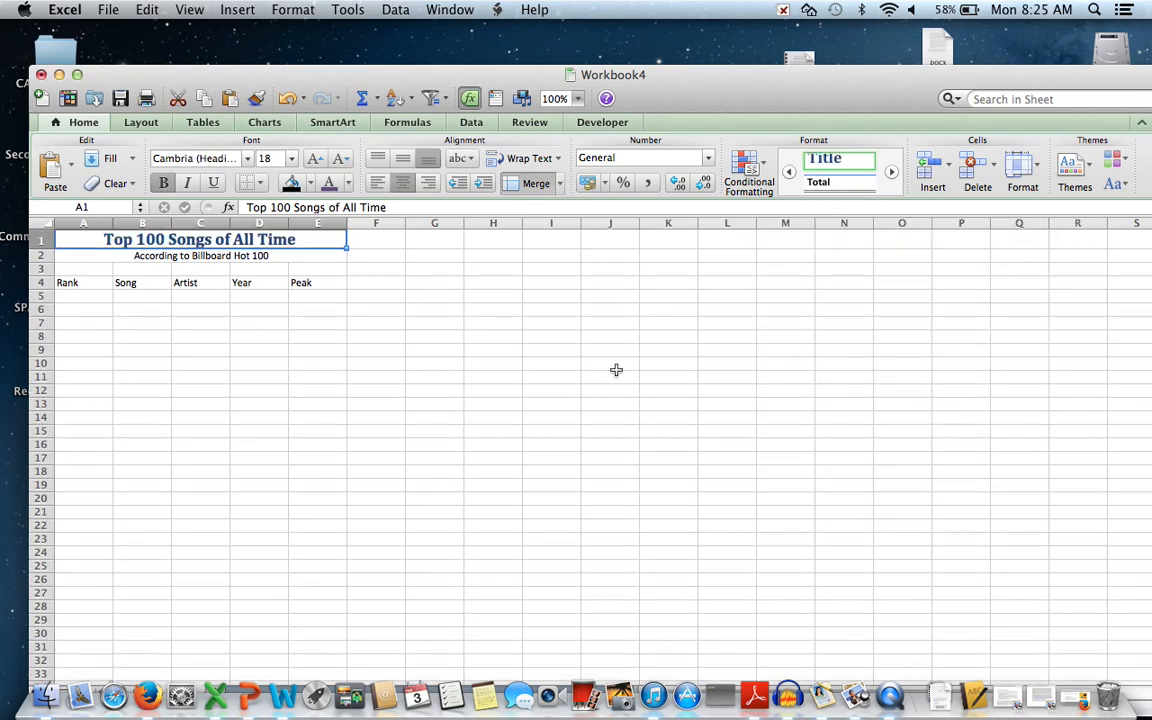
pyautogui.click(231, 256)
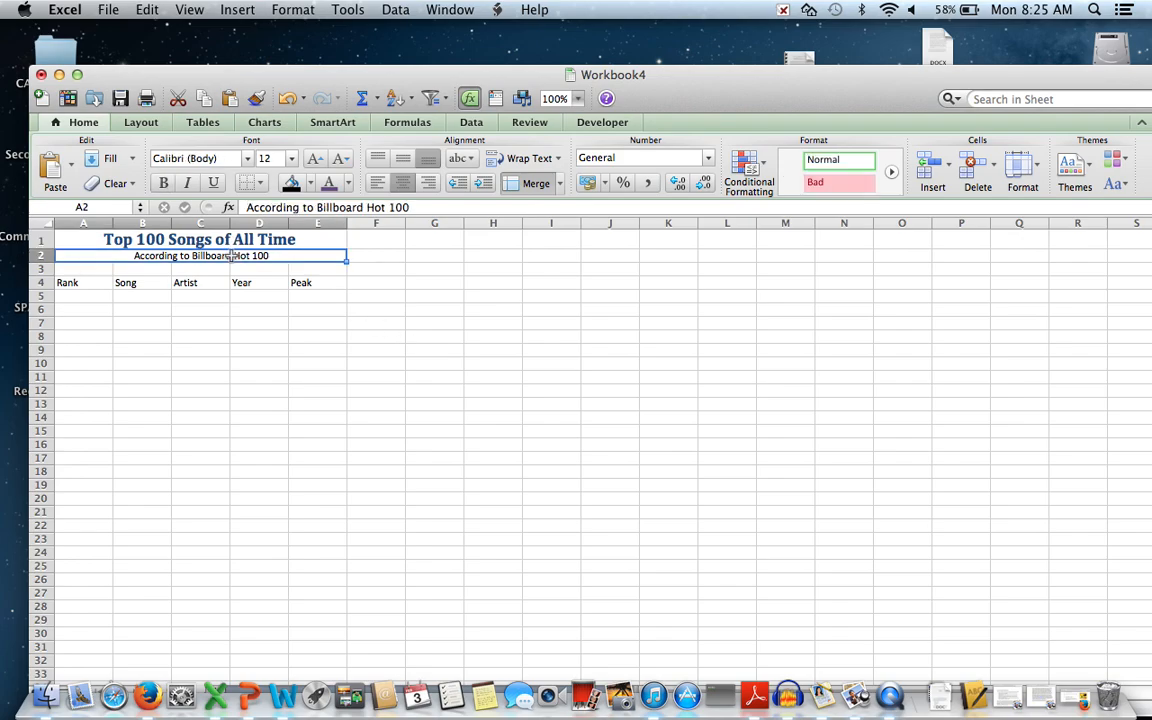
# Apply Heading 4 to the subtitle and set its font size to 14.
pyautogui.click(840, 202)
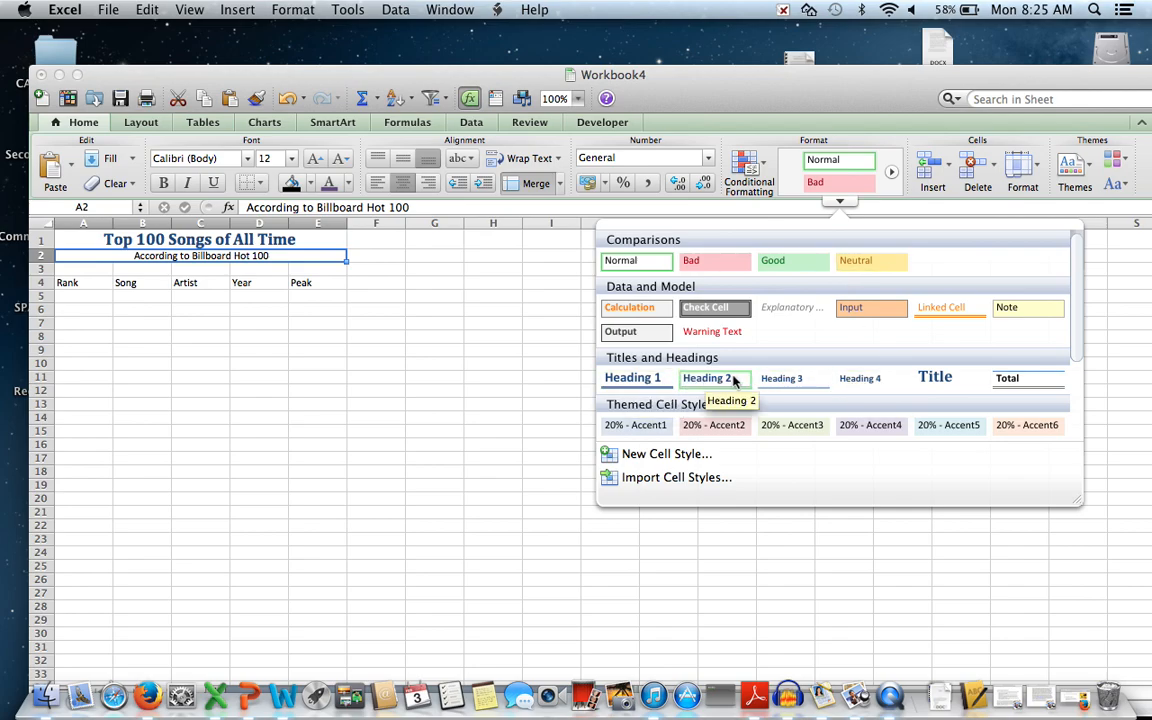
pyautogui.click(860, 379)
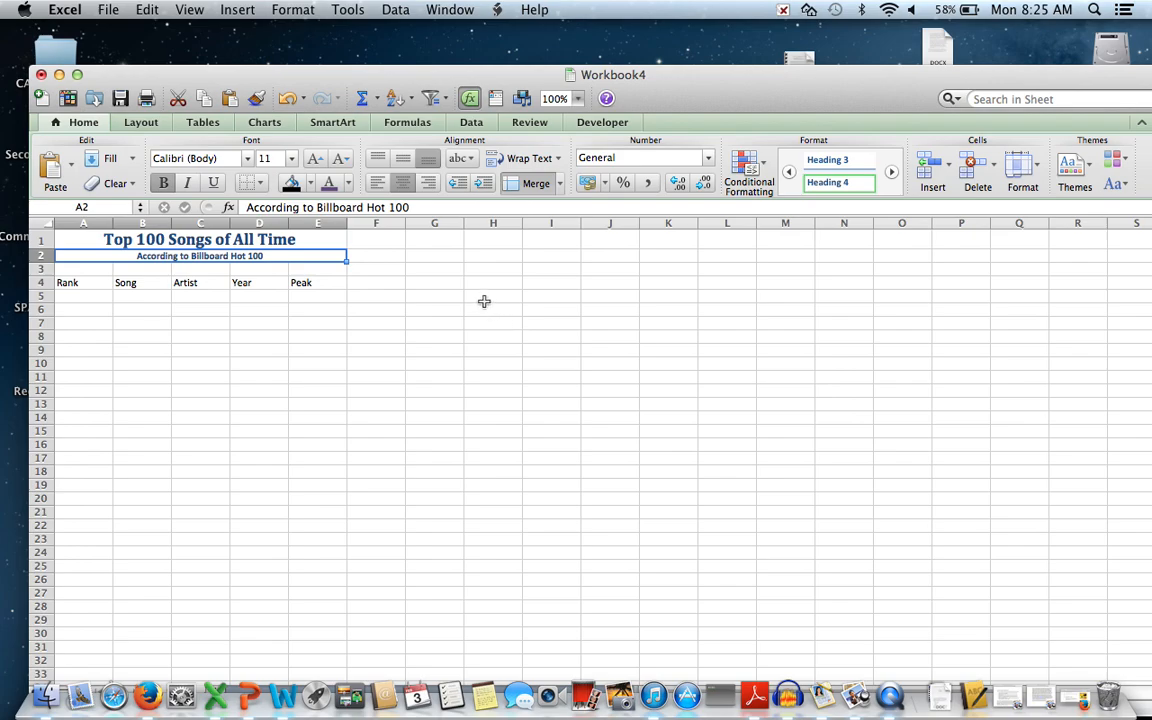
pyautogui.click(290, 158)
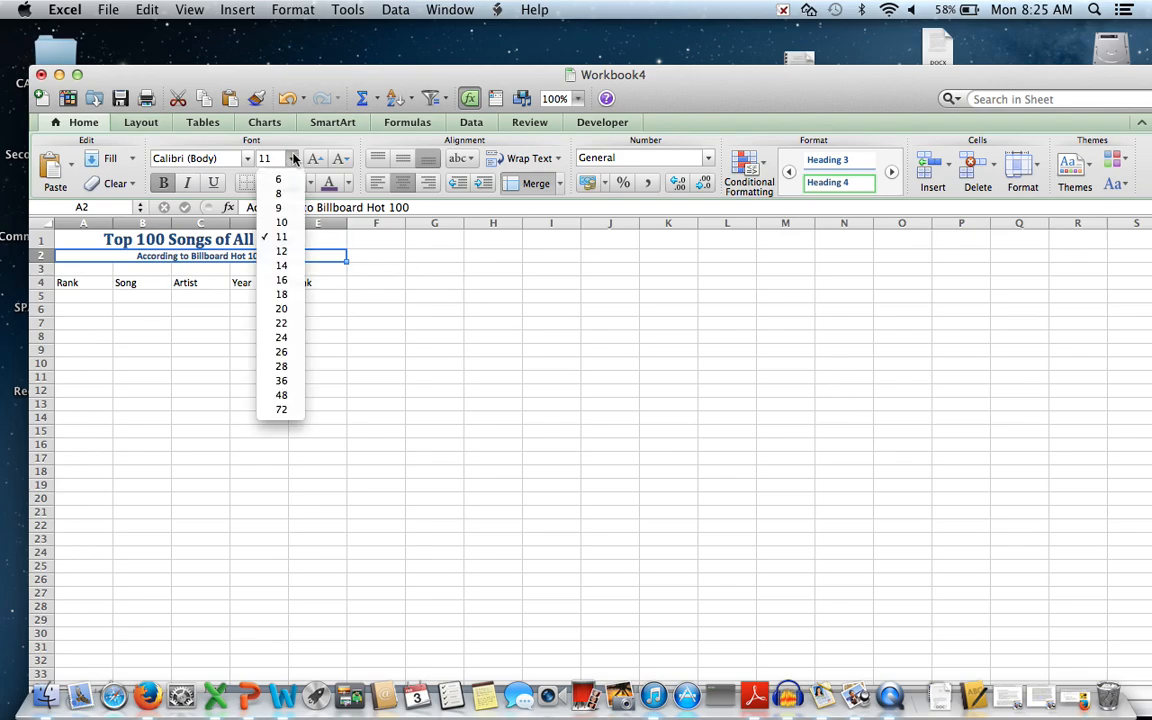
pyautogui.click(288, 266)
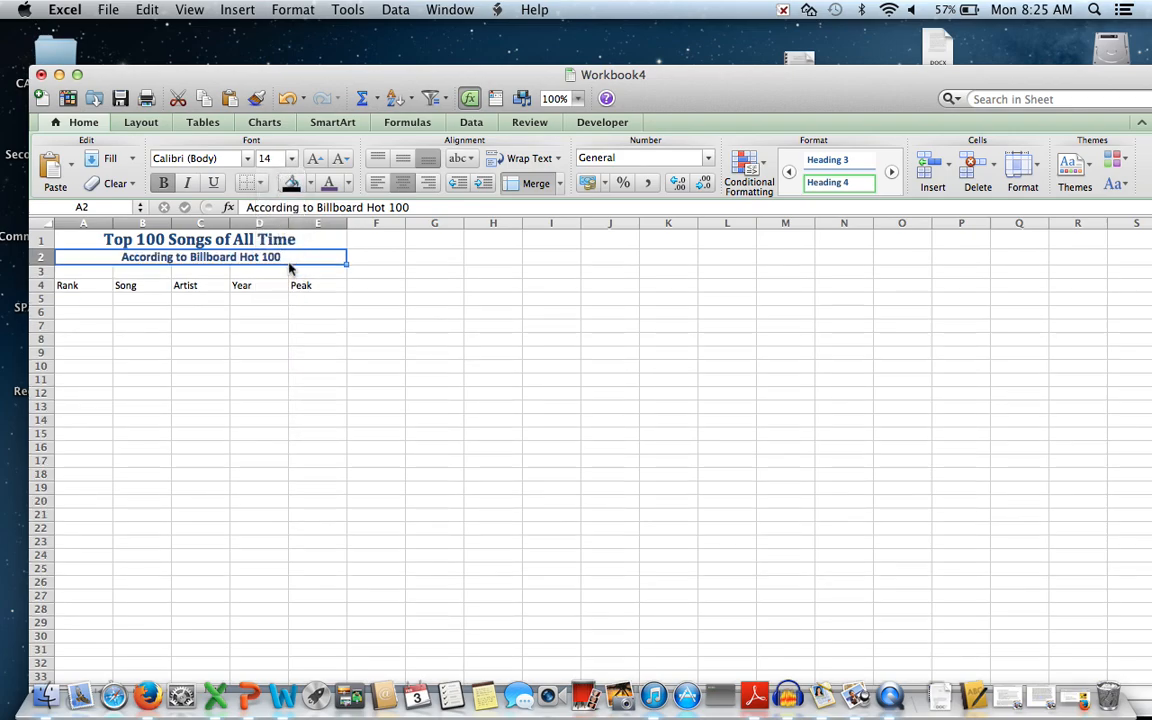
pyautogui.click(324, 322)
pyautogui.click(290, 238)
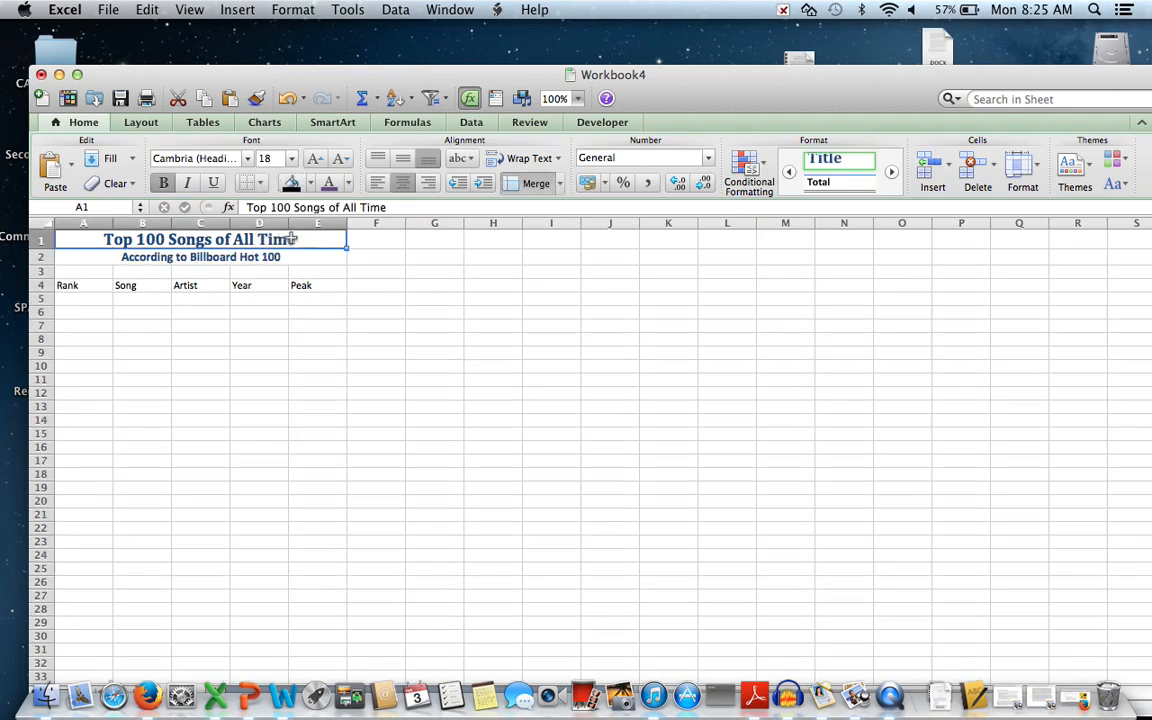
# Make the title text red and the subtitle text yellow.
pyautogui.click(348, 184)
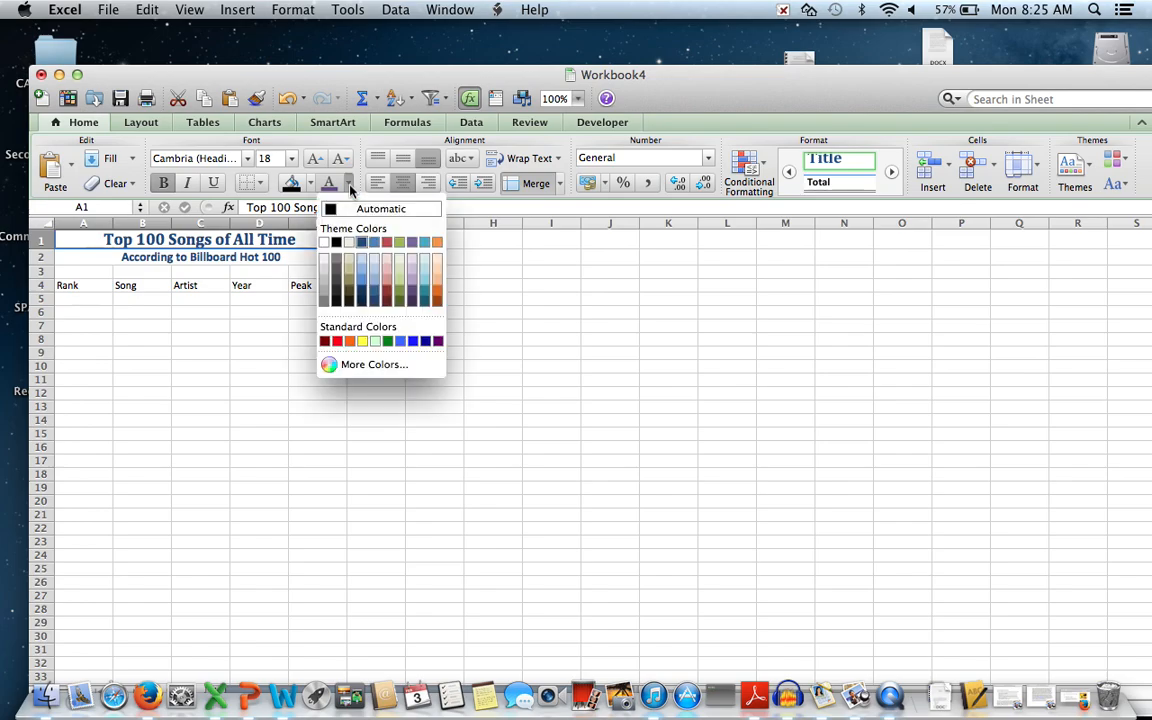
pyautogui.click(337, 341)
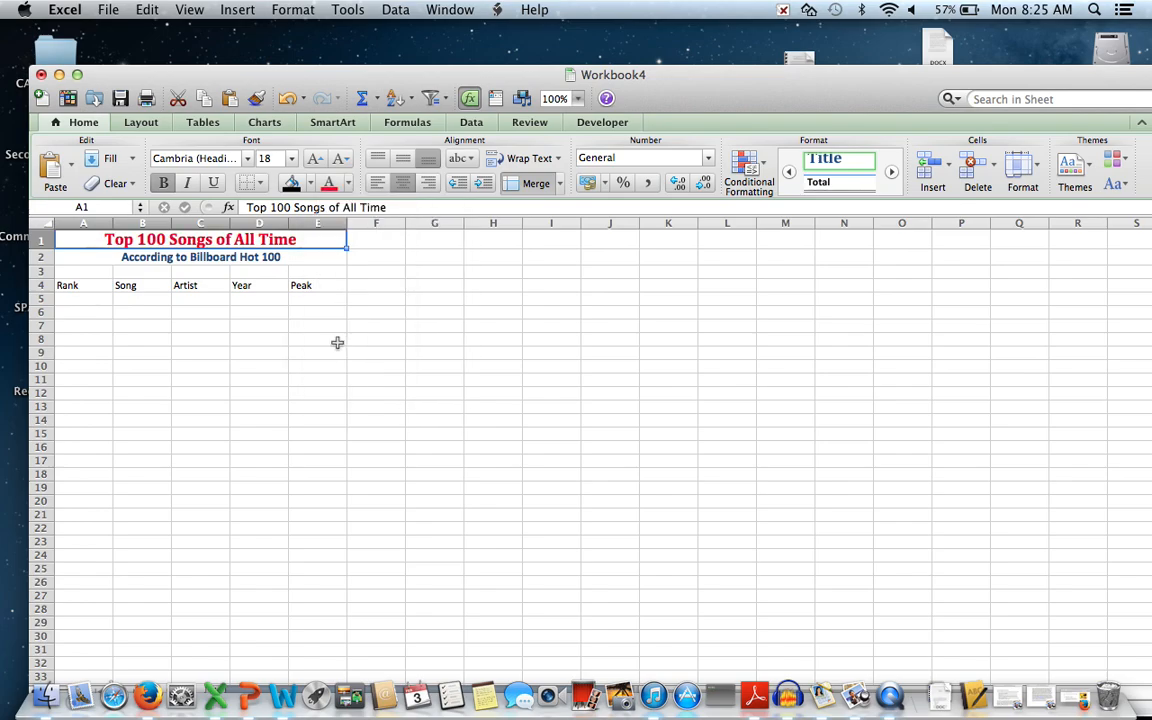
pyautogui.click(290, 257)
pyautogui.click(349, 185)
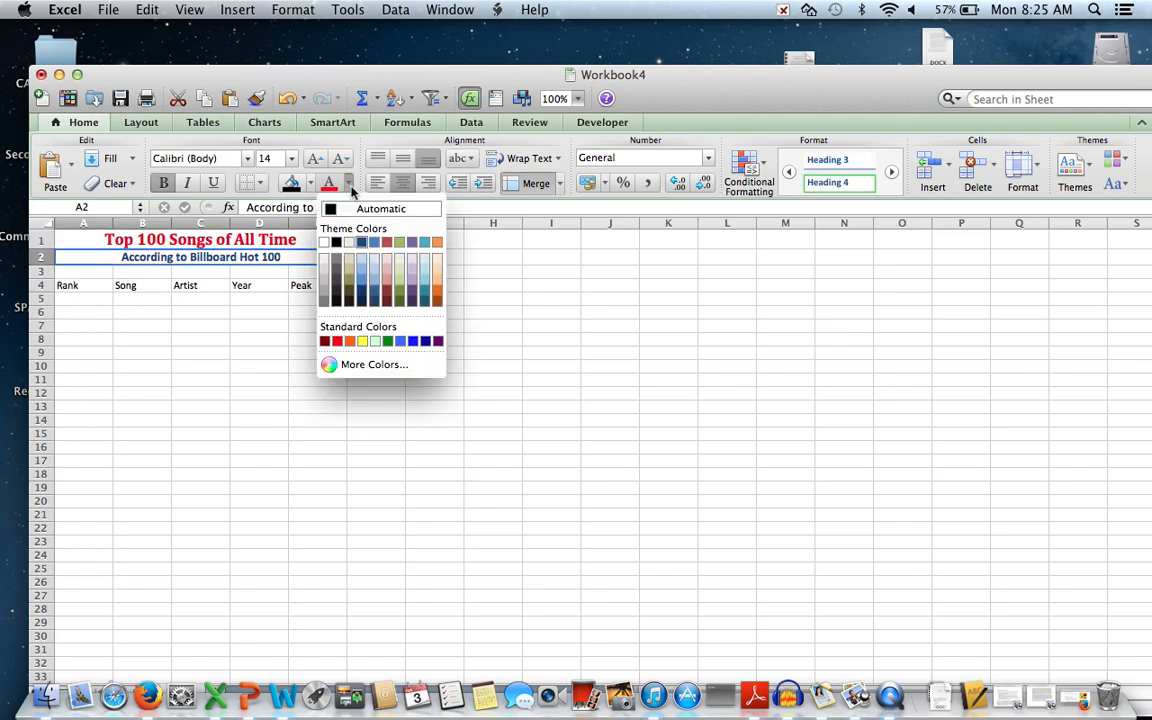
pyautogui.click(364, 341)
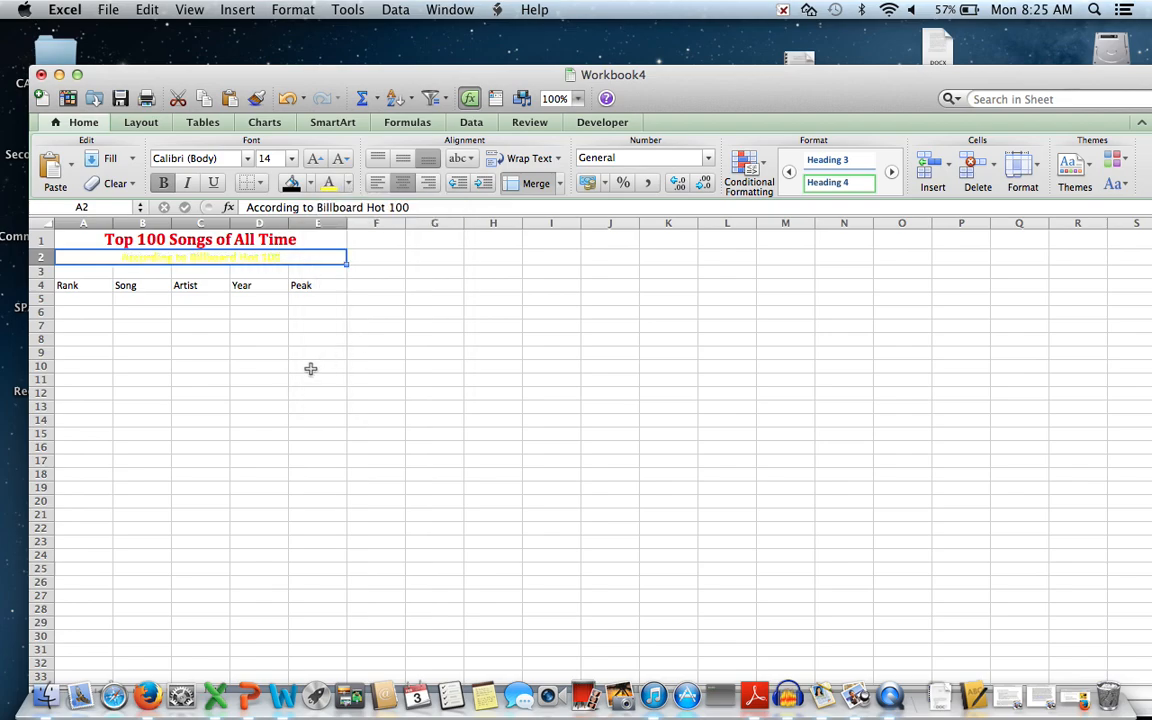
pyautogui.click(309, 366)
# Fill both the title and subtitle cells with black.
pyautogui.click(293, 240)
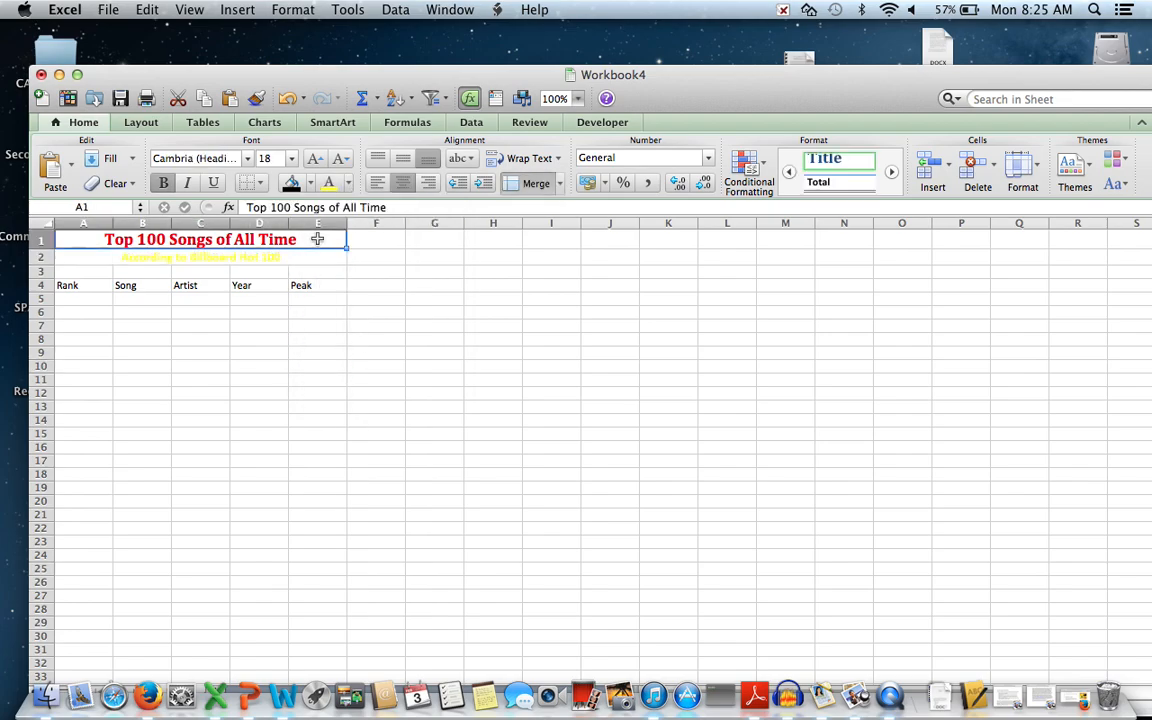
pyautogui.click(310, 184)
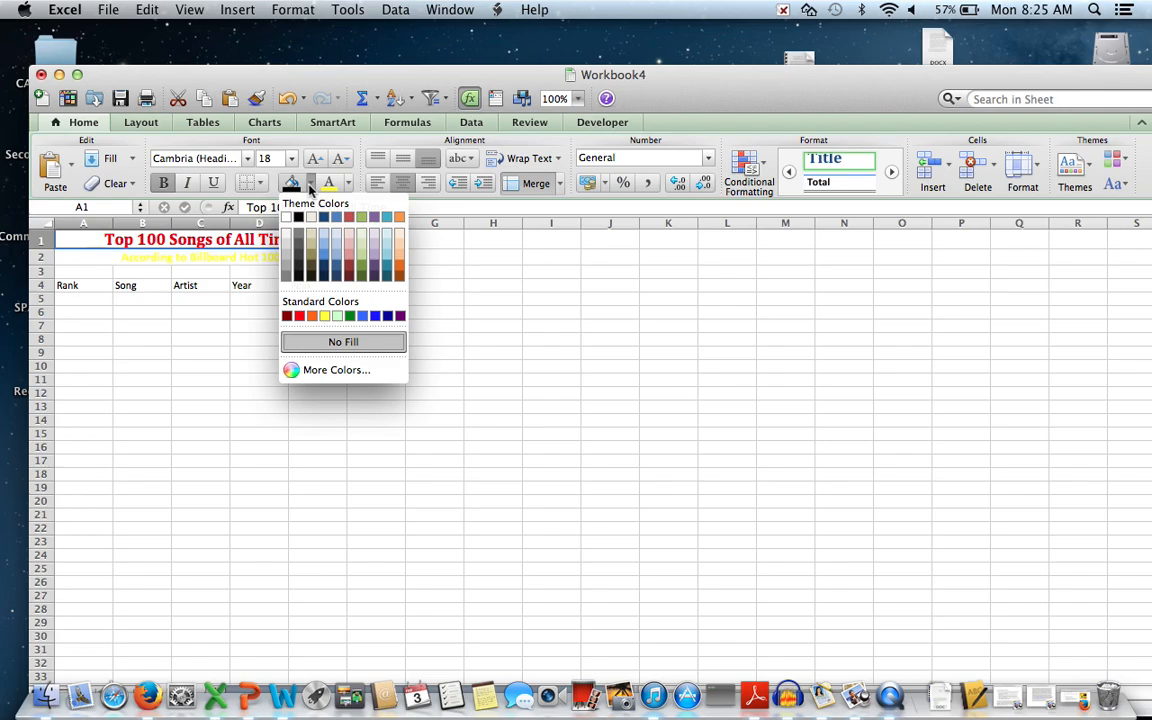
pyautogui.click(299, 217)
pyautogui.click(298, 257)
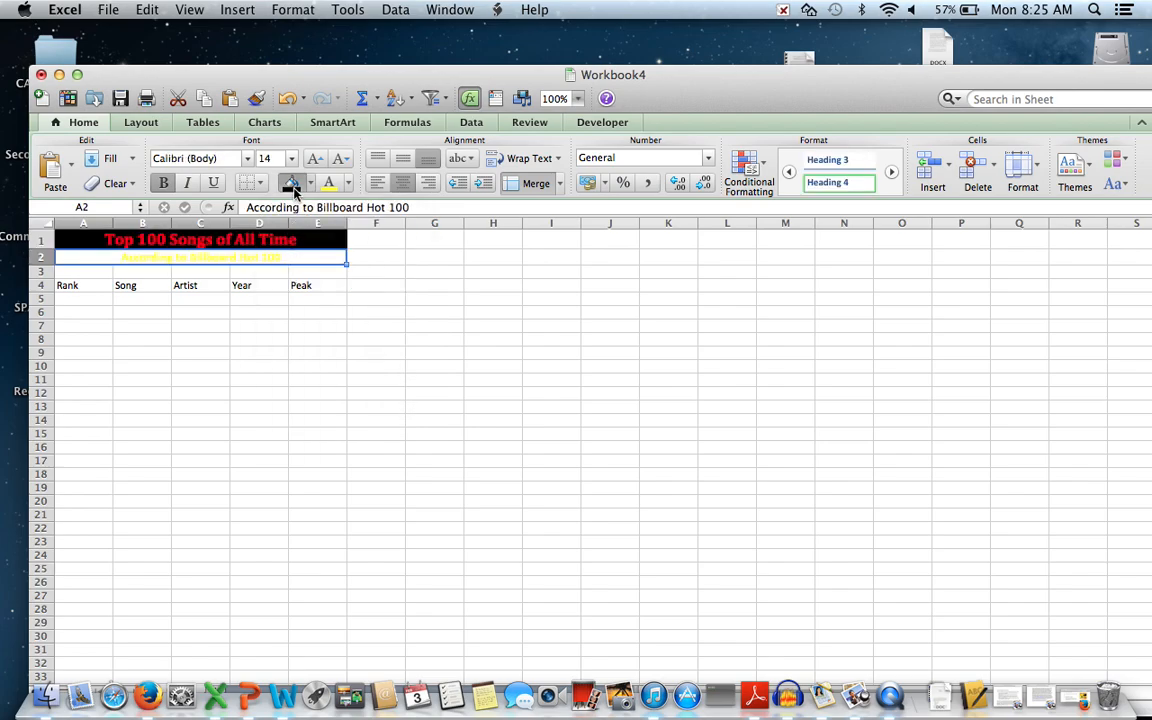
pyautogui.click(293, 188)
pyautogui.click(283, 418)
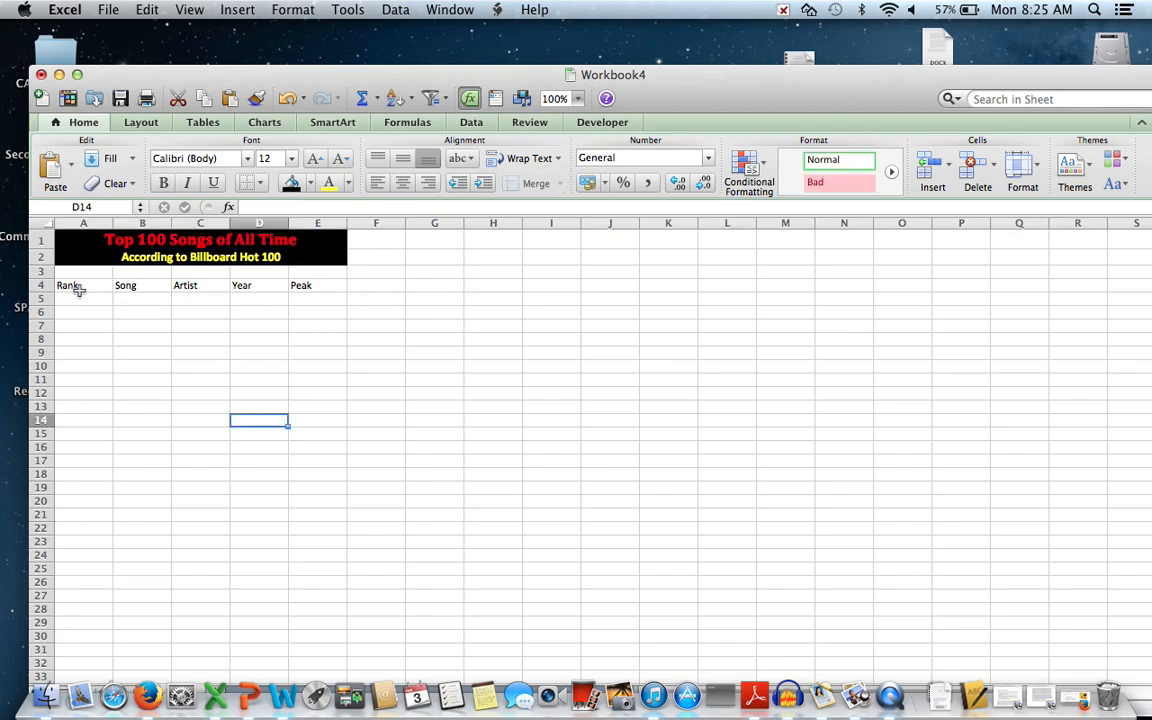
# Give the A4:E4 headers the Heading 1 style with purple text.
pyautogui.moveTo(77, 285); pyautogui.dragTo(302, 287)
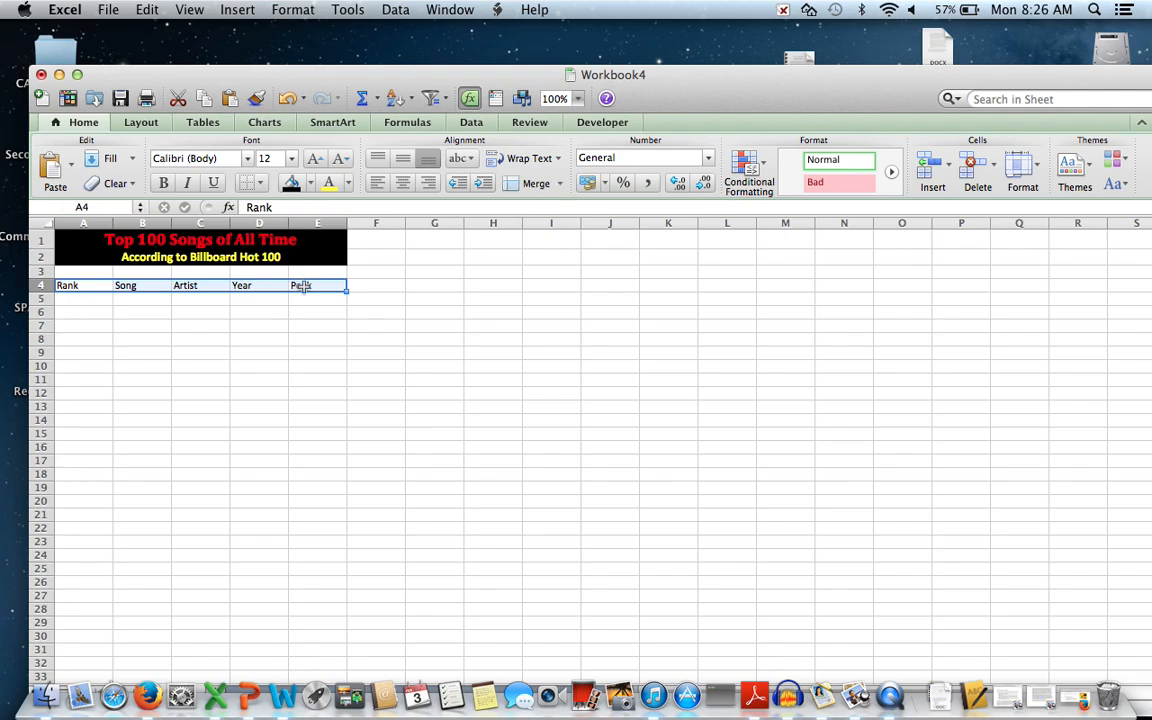
pyautogui.click(840, 202)
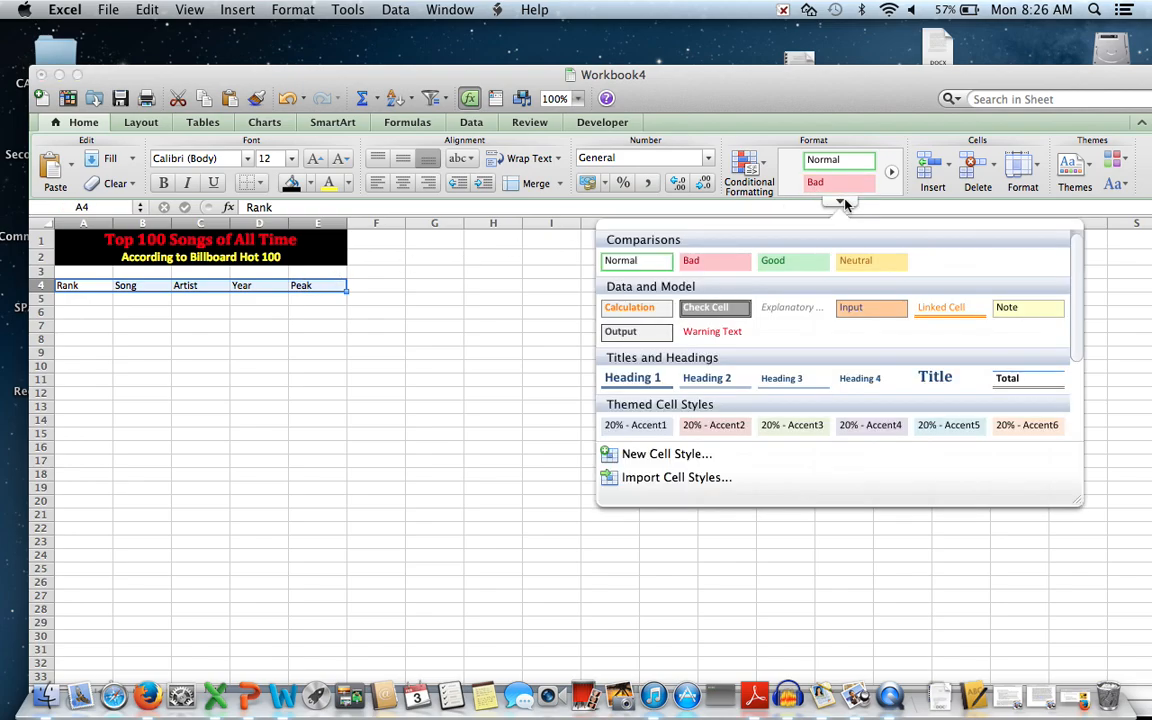
pyautogui.click(647, 385)
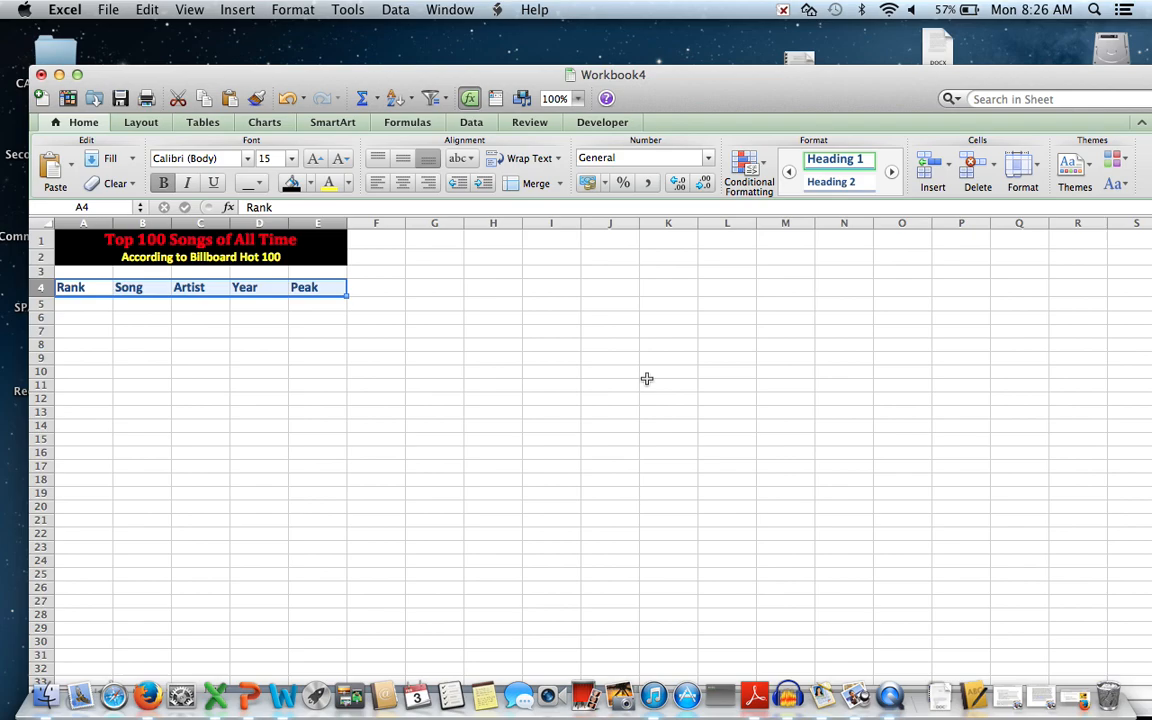
pyautogui.click(350, 184)
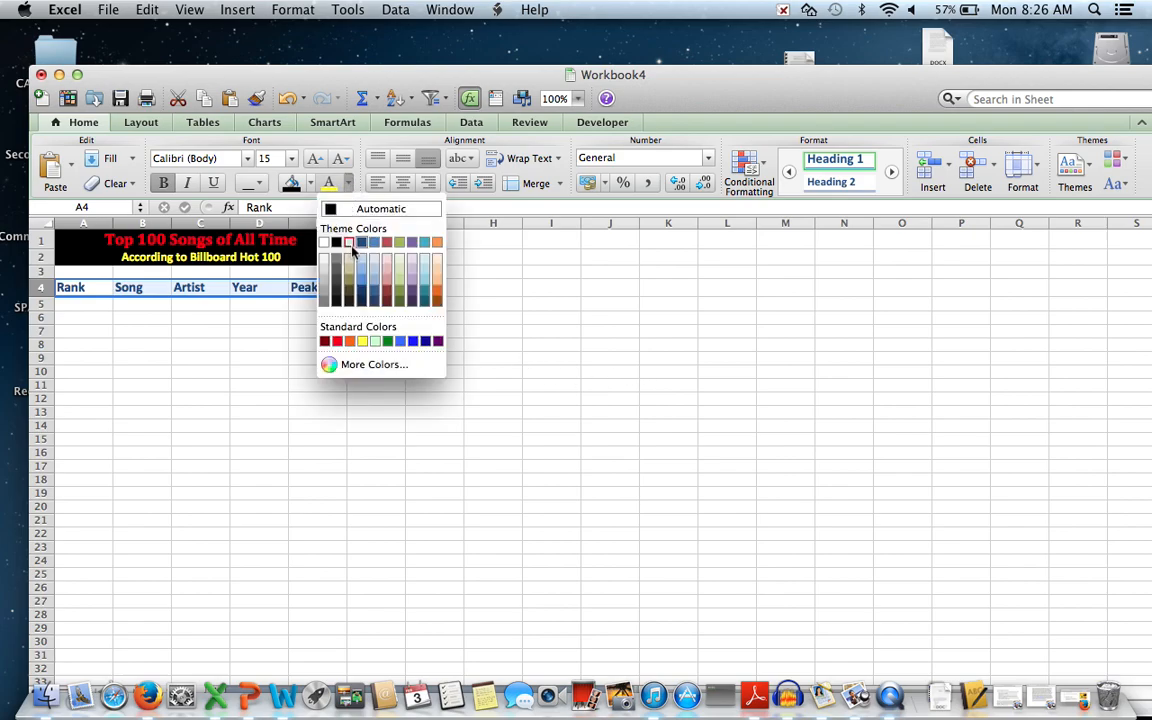
pyautogui.click(411, 246)
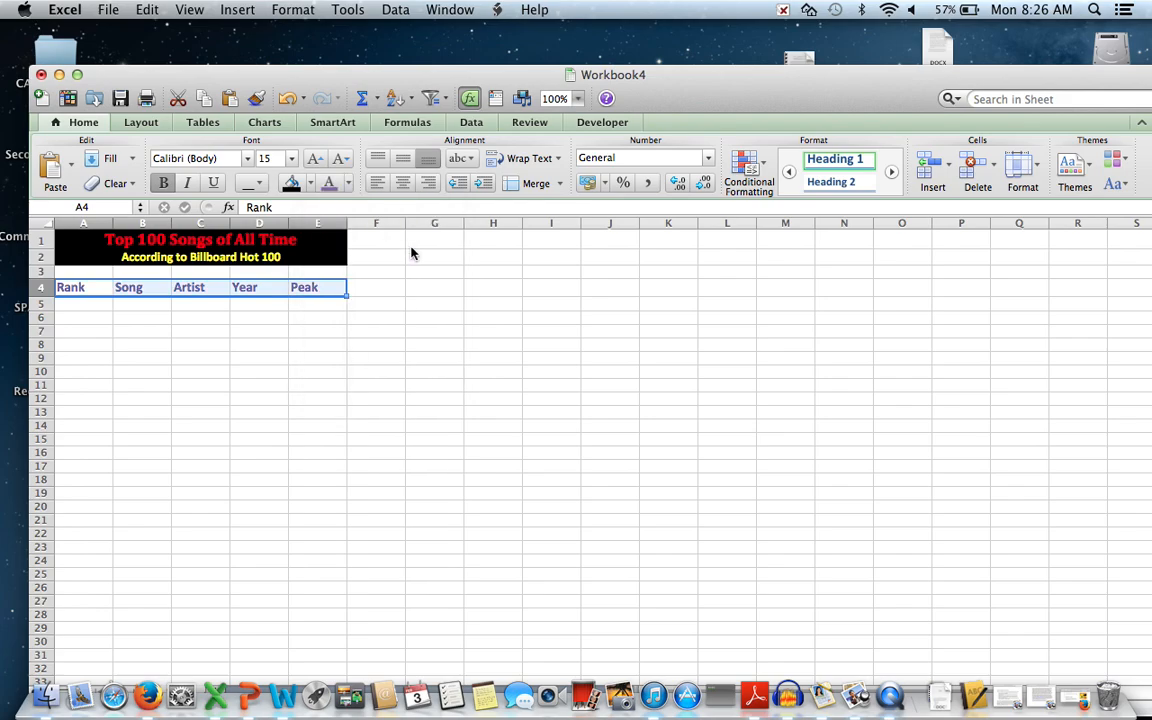
pyautogui.click(278, 386)
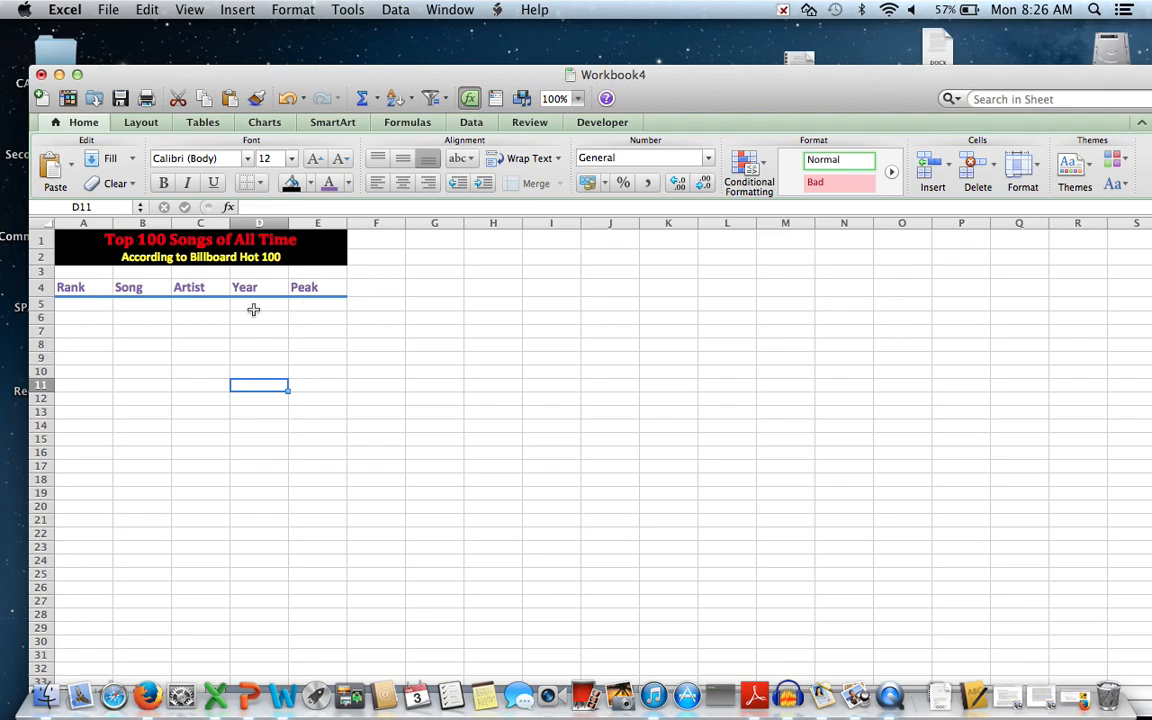
pyautogui.click(92, 304)
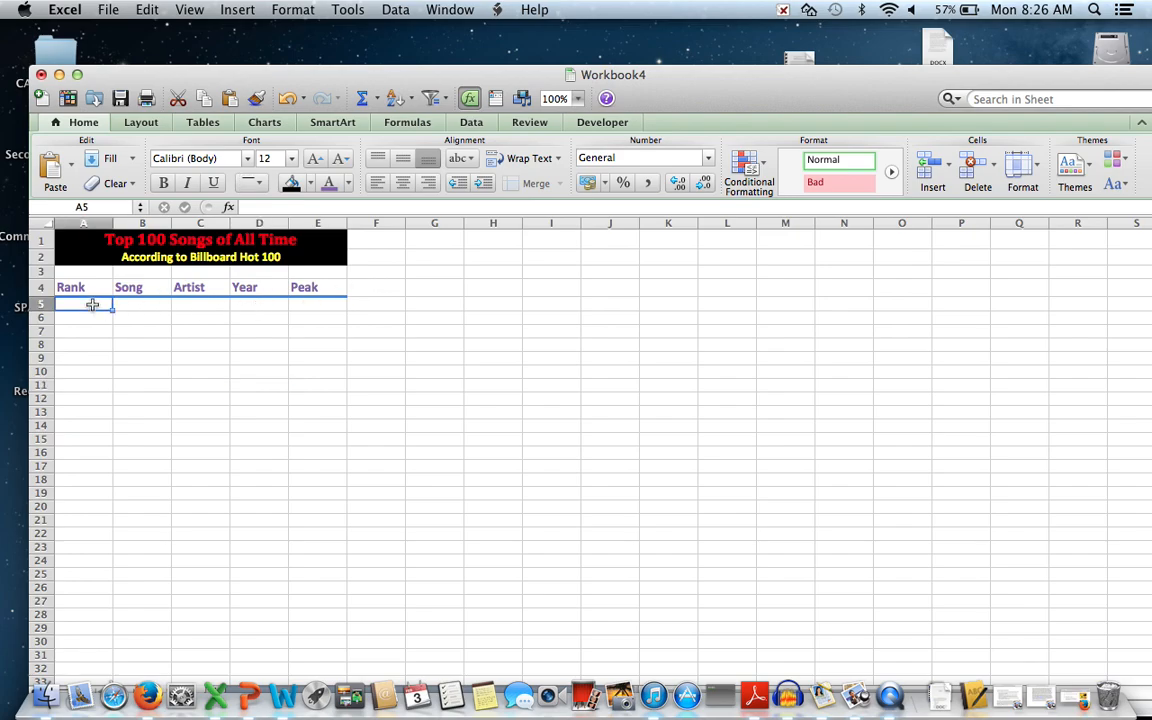
# Switch to Firefox and scroll the Billboard list to entries #100 and #99.
pyautogui.click(149, 700)
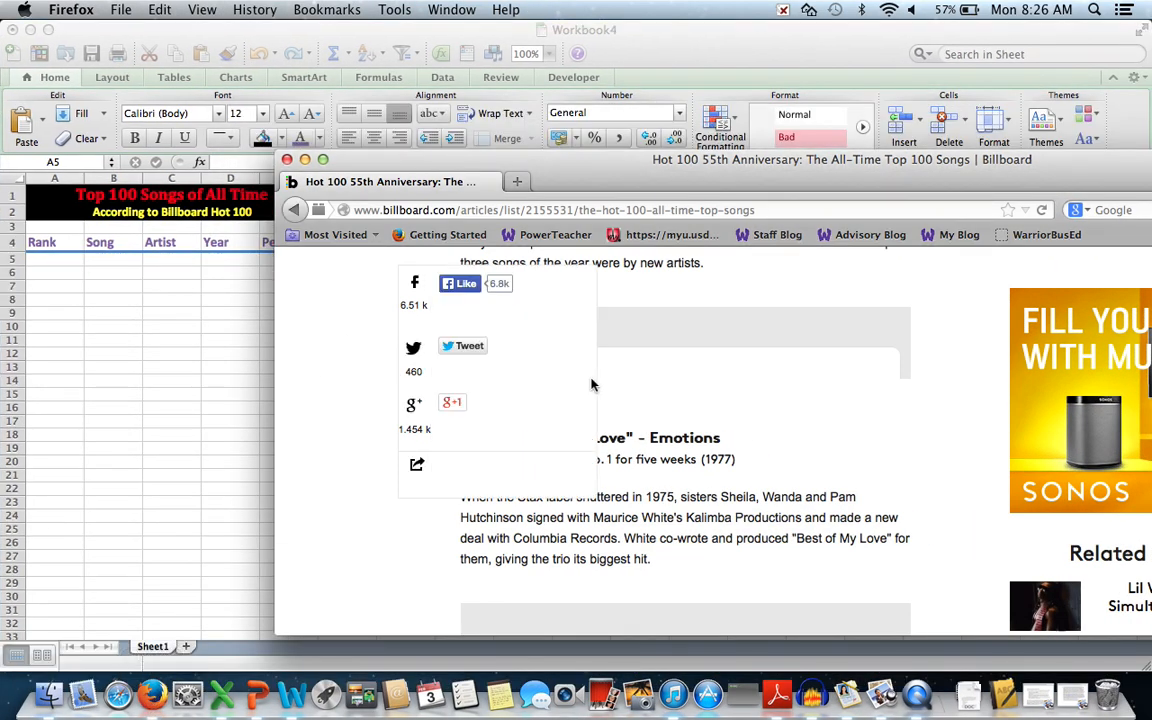
pyautogui.scroll(10, 591, 385)
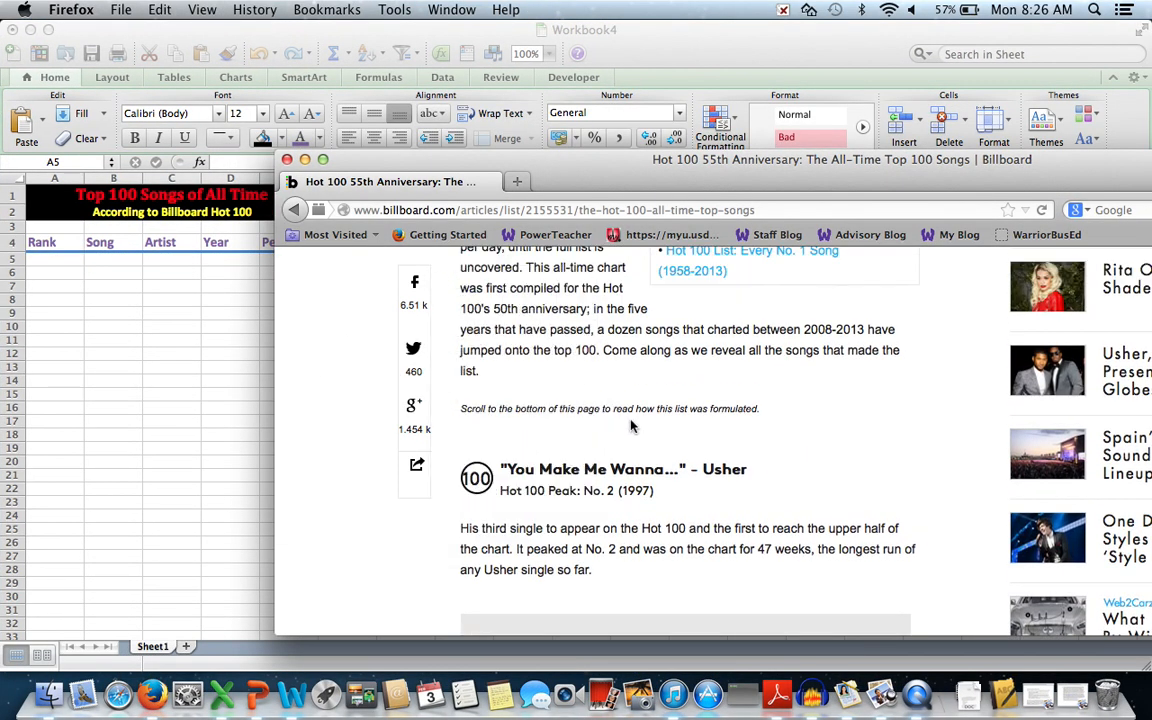
pyautogui.scroll(8, 626, 428)
pyautogui.scroll(5, 647, 415)
pyautogui.scroll(-5, 647, 420)
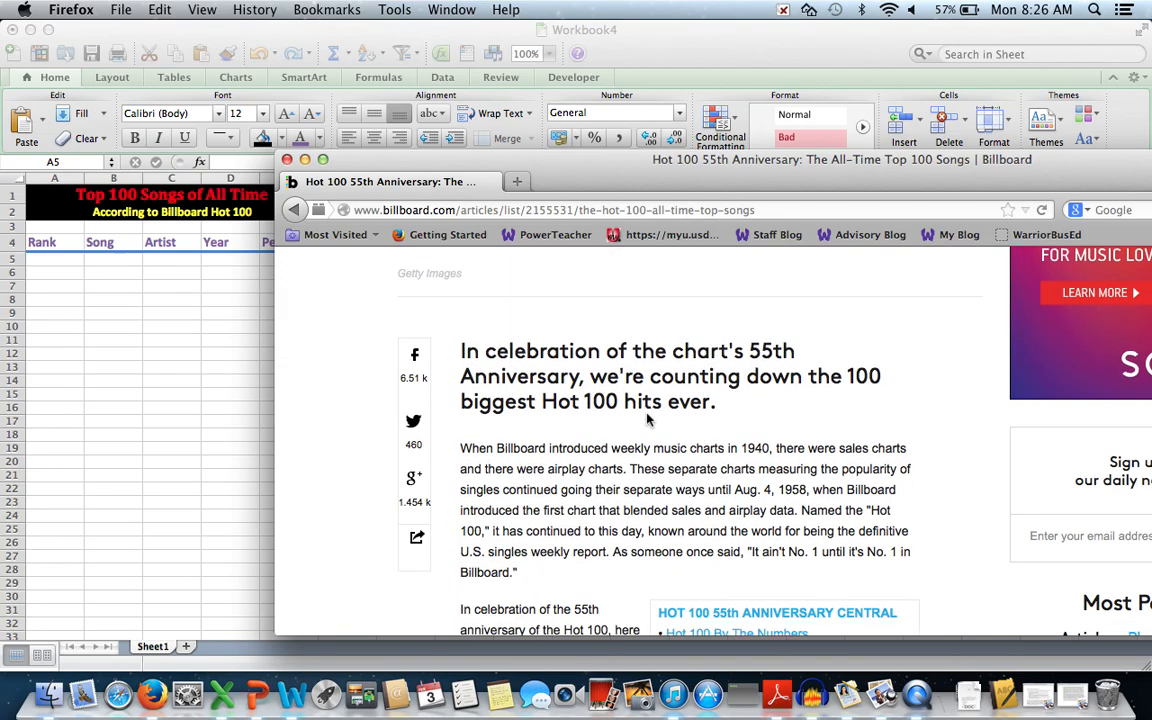
pyautogui.scroll(-10, 647, 420)
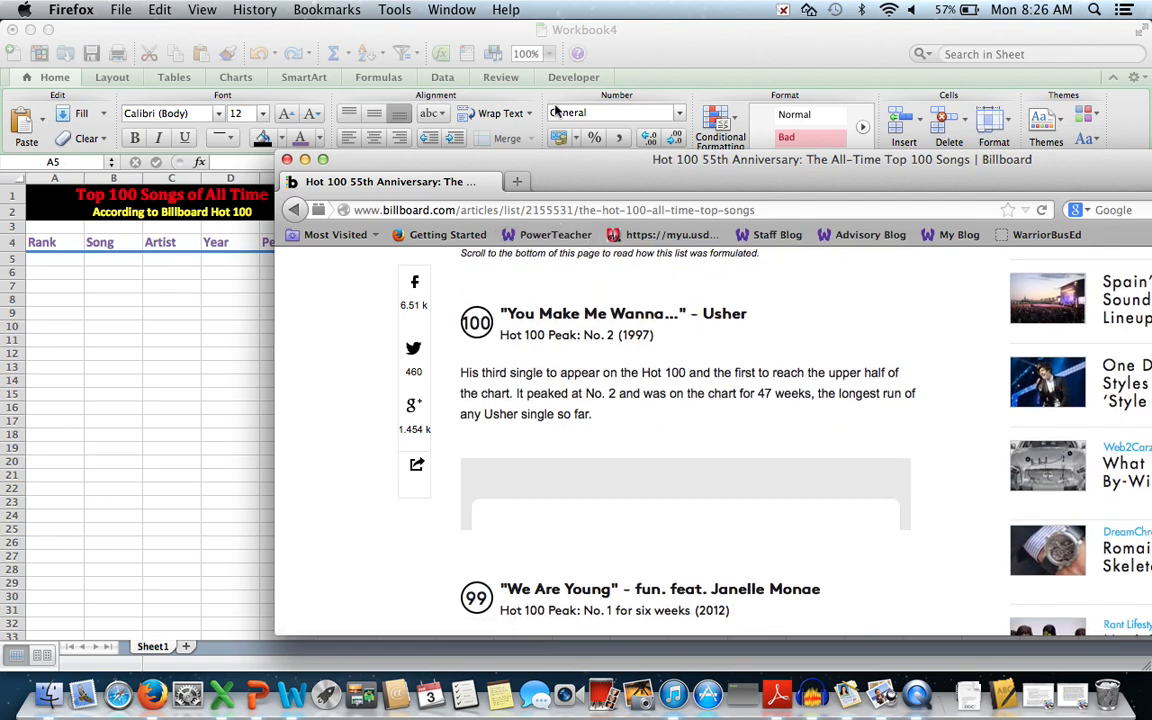
# Arrange the Firefox and Excel windows side by side.
pyautogui.moveTo(556, 37); pyautogui.dragTo(917, 189)
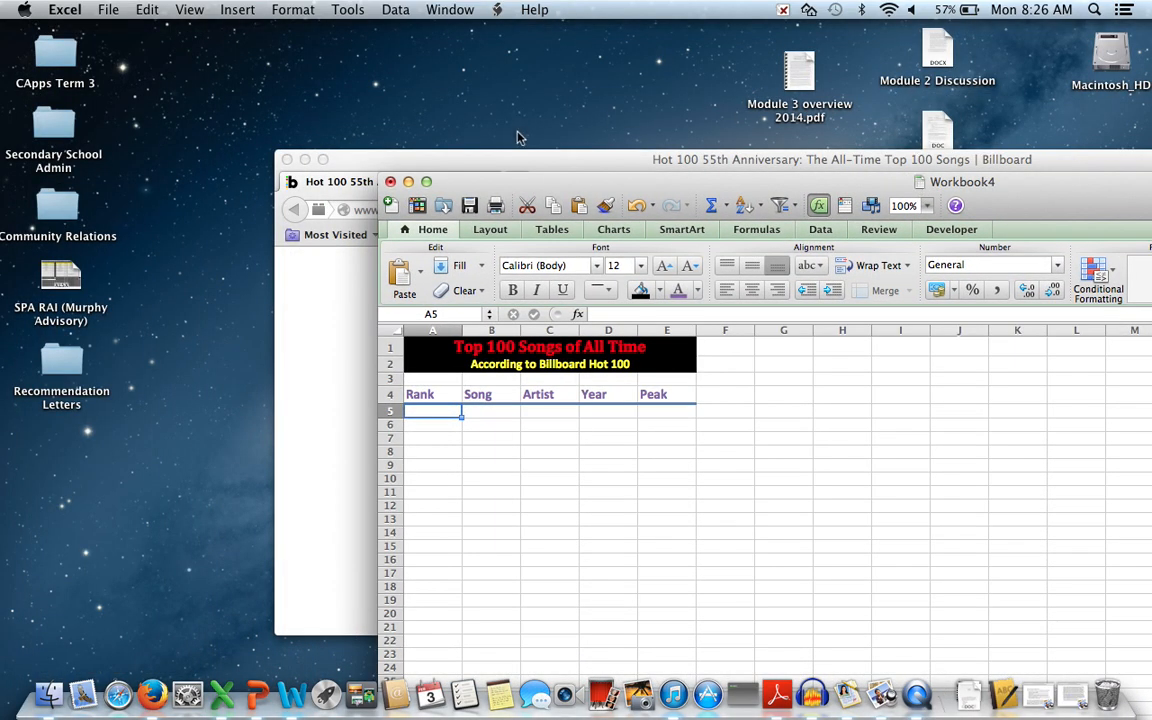
pyautogui.moveTo(514, 156); pyautogui.dragTo(97, 37)
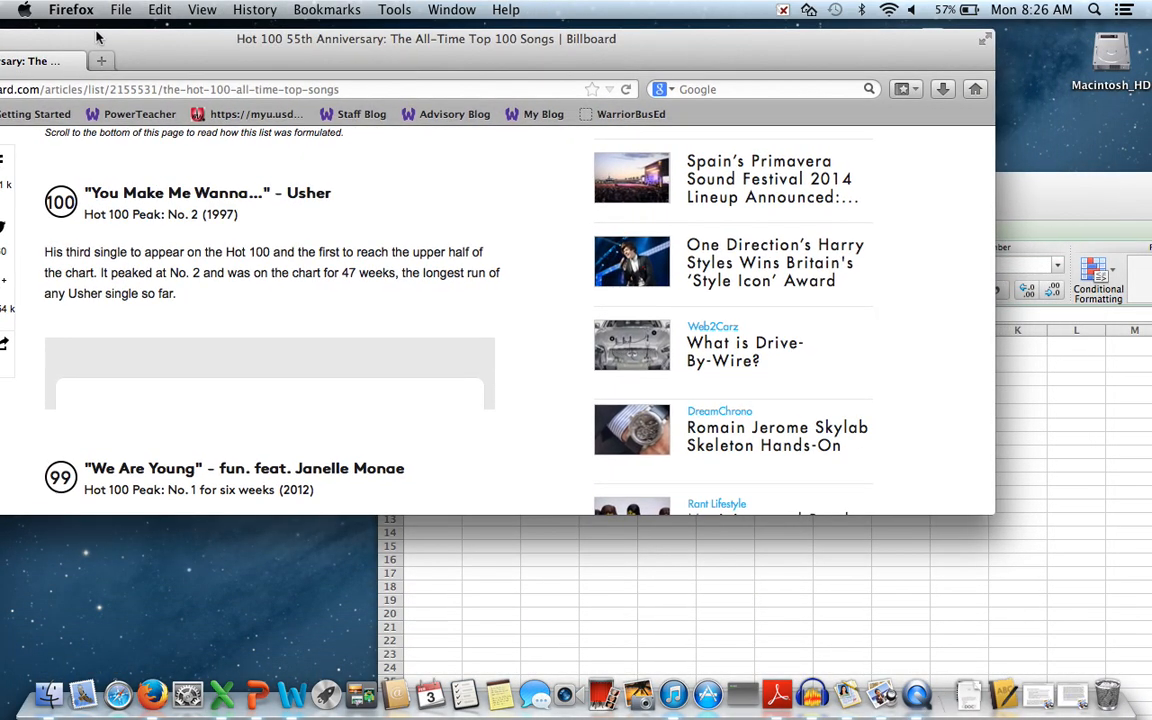
pyautogui.click(1005, 182)
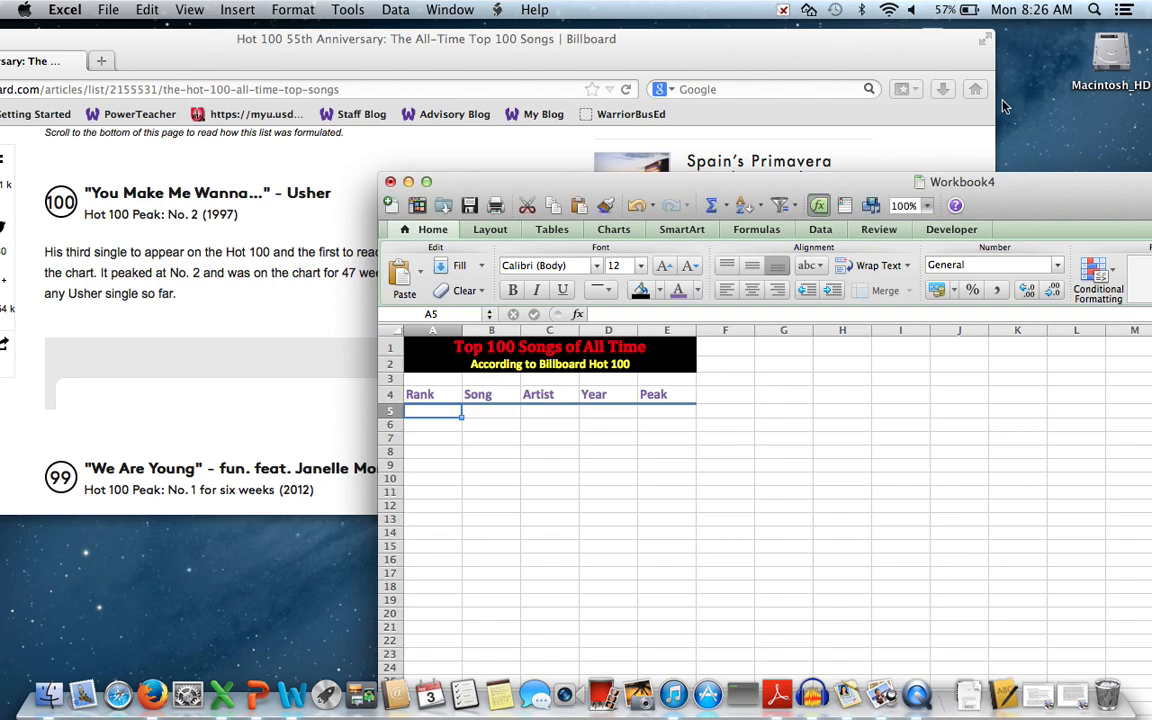
pyautogui.moveTo(1005, 181); pyautogui.dragTo(1037, 12)
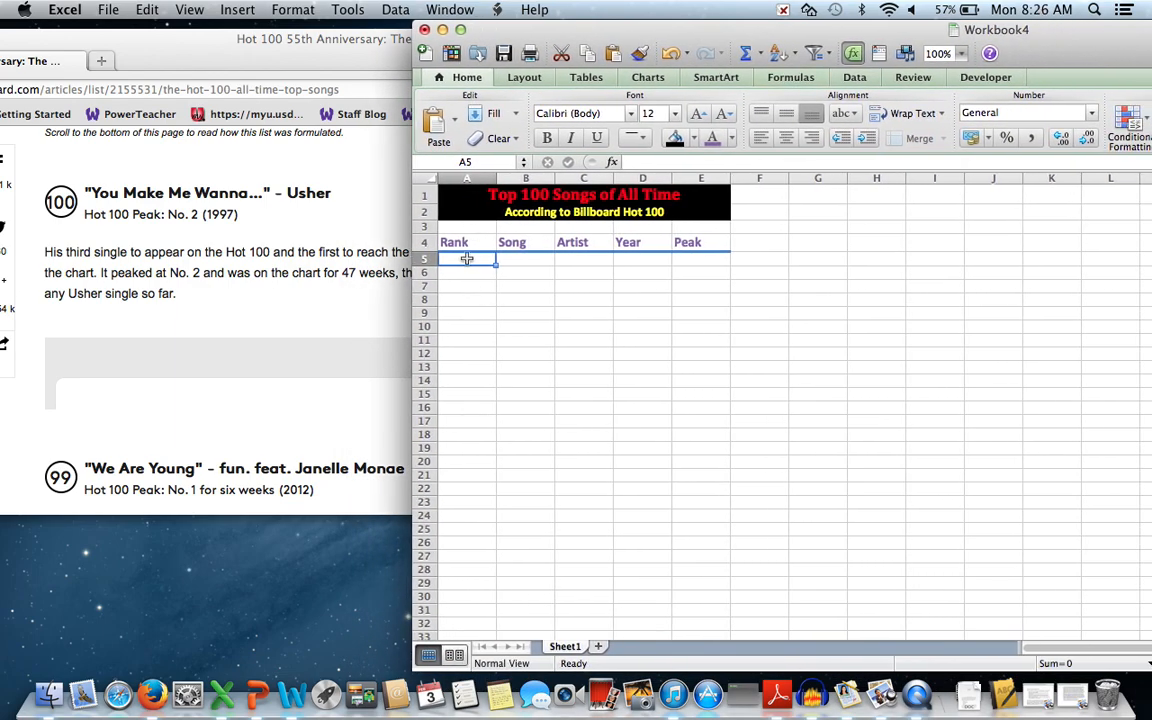
# Fill row 5 with 100, You Make Me Wanna, Usher, 1997, peak 2.
pyautogui.write('100')
pyautogui.press('Tab')
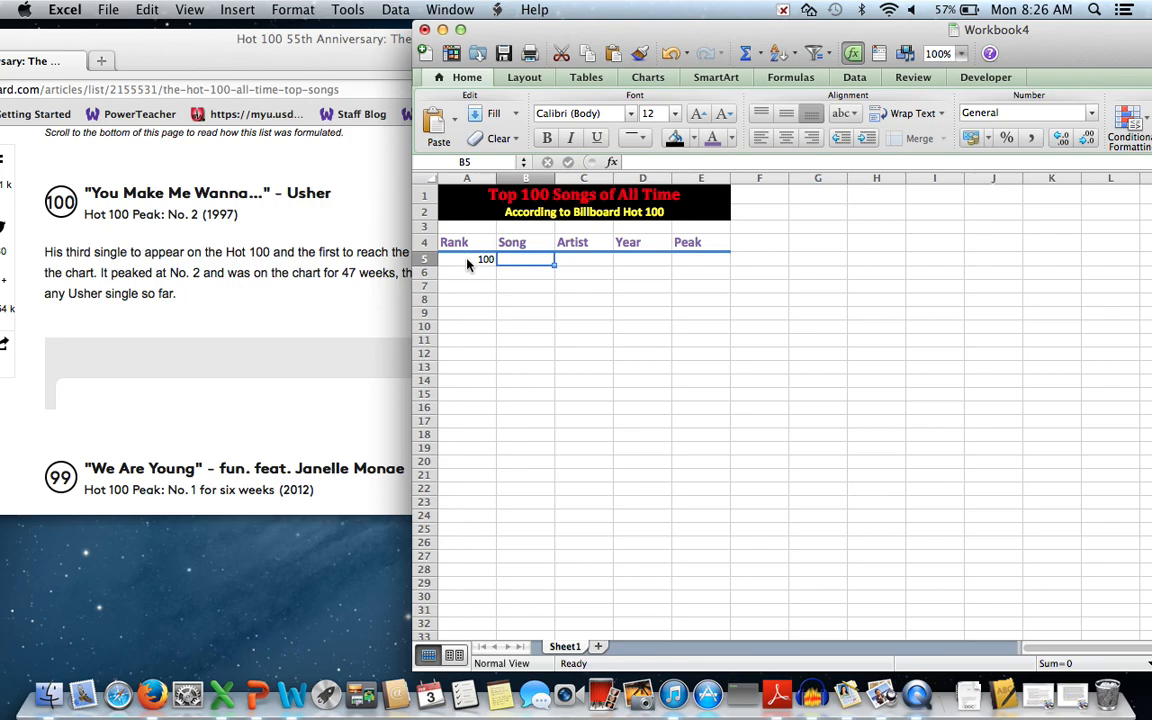
pyautogui.write('You Make Me Wan')
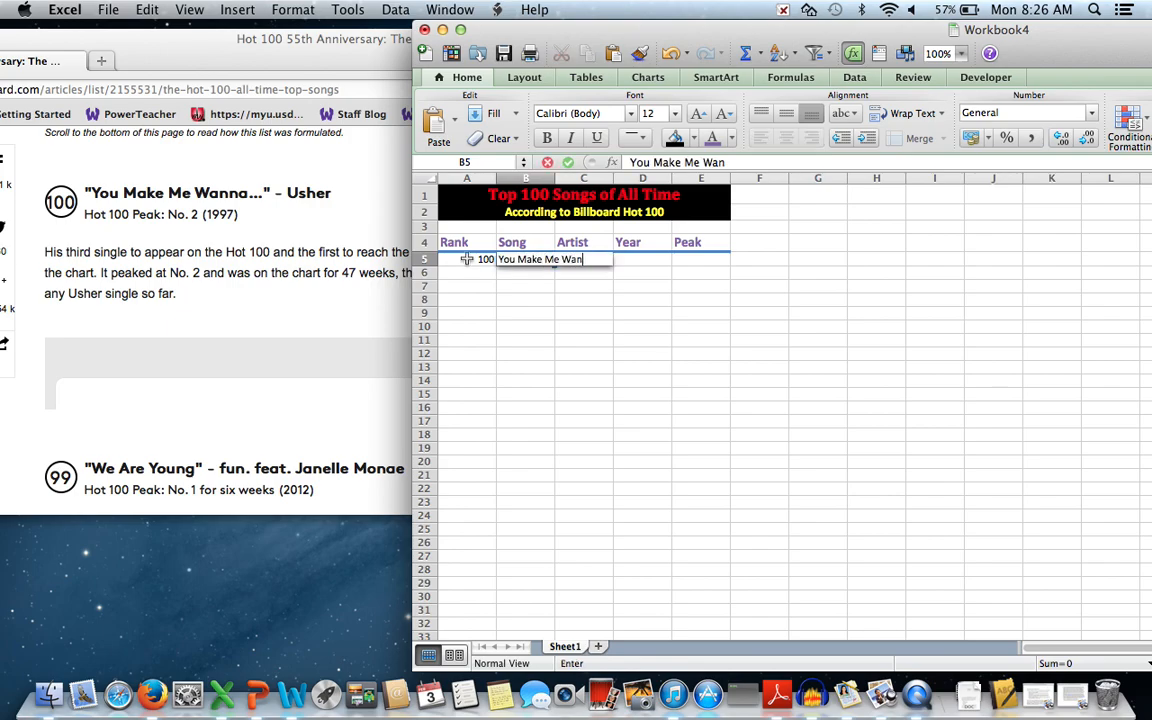
pyautogui.write('na')
pyautogui.press('Tab')
pyautogui.write('Usher')
pyautogui.press('Tab')
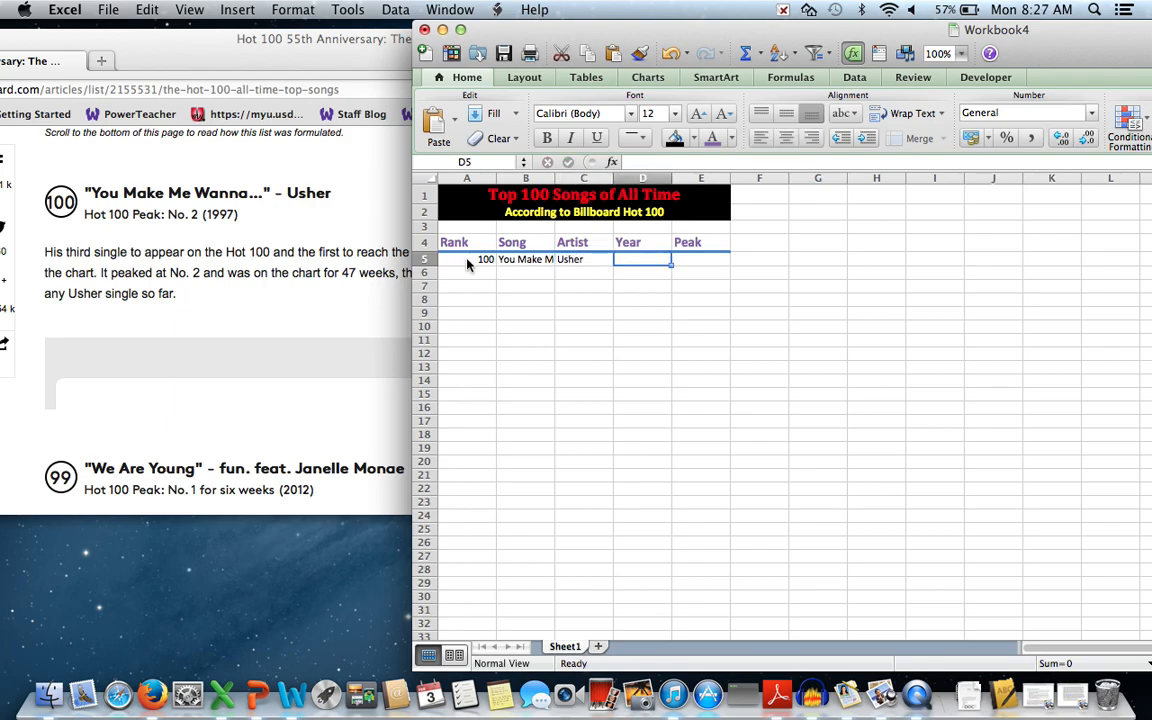
pyautogui.write('1')
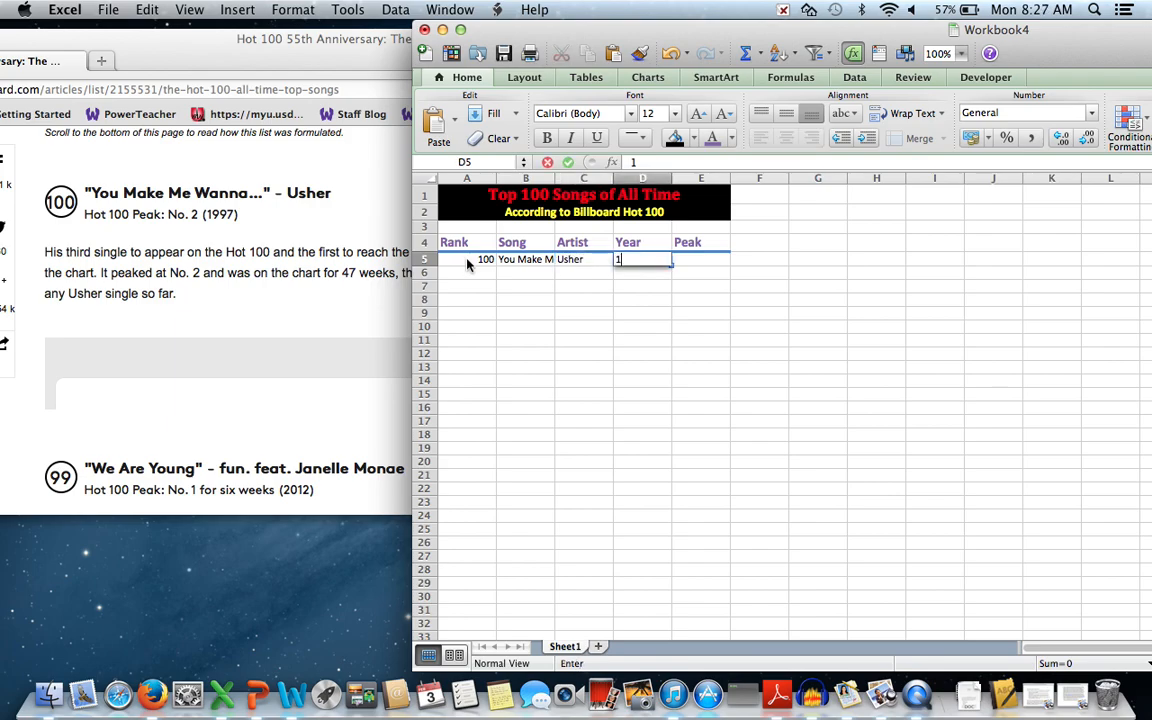
pyautogui.write('997')
pyautogui.press('Tab')
pyautogui.write('2')
pyautogui.press('Return')
# Fill row 6 with 99, We Are Young, fun feat. Janelle Monae, 2012, peak 1.
pyautogui.write('99')
pyautogui.press('Tab')
pyautogui.write('We Are Young')
pyautogui.press('Tab')
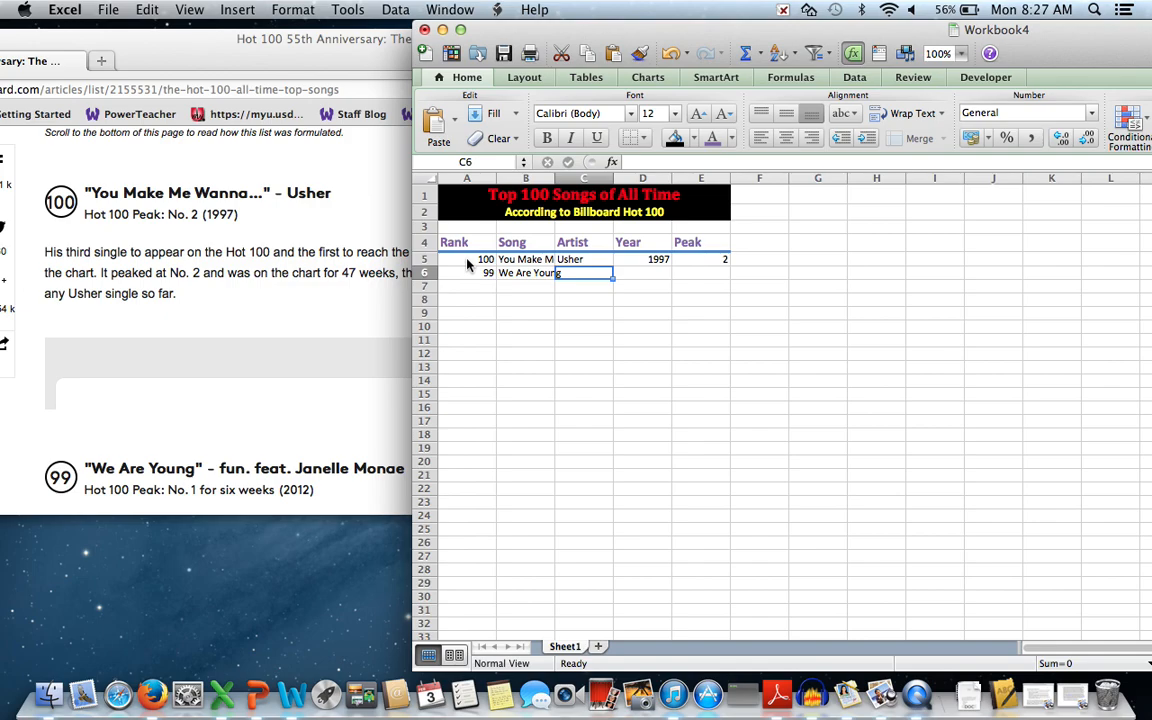
pyautogui.write('fun feat. Janelle Monae')
pyautogui.press('Tab')
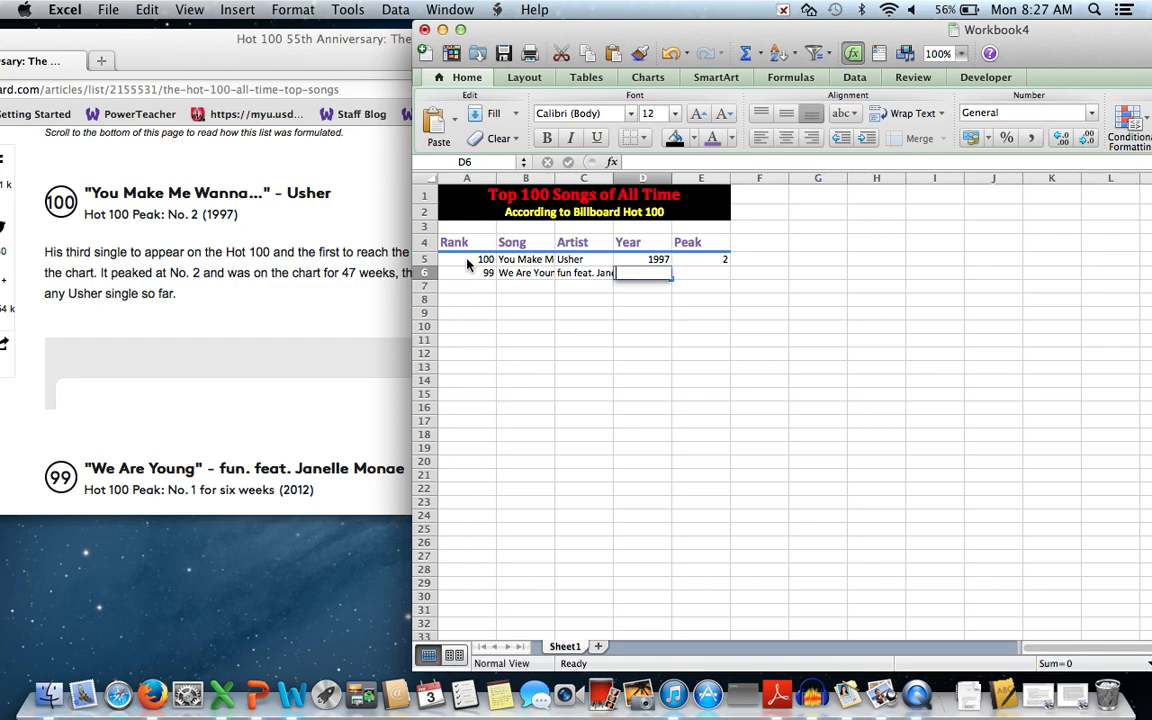
pyautogui.write('2012')
pyautogui.press('Tab')
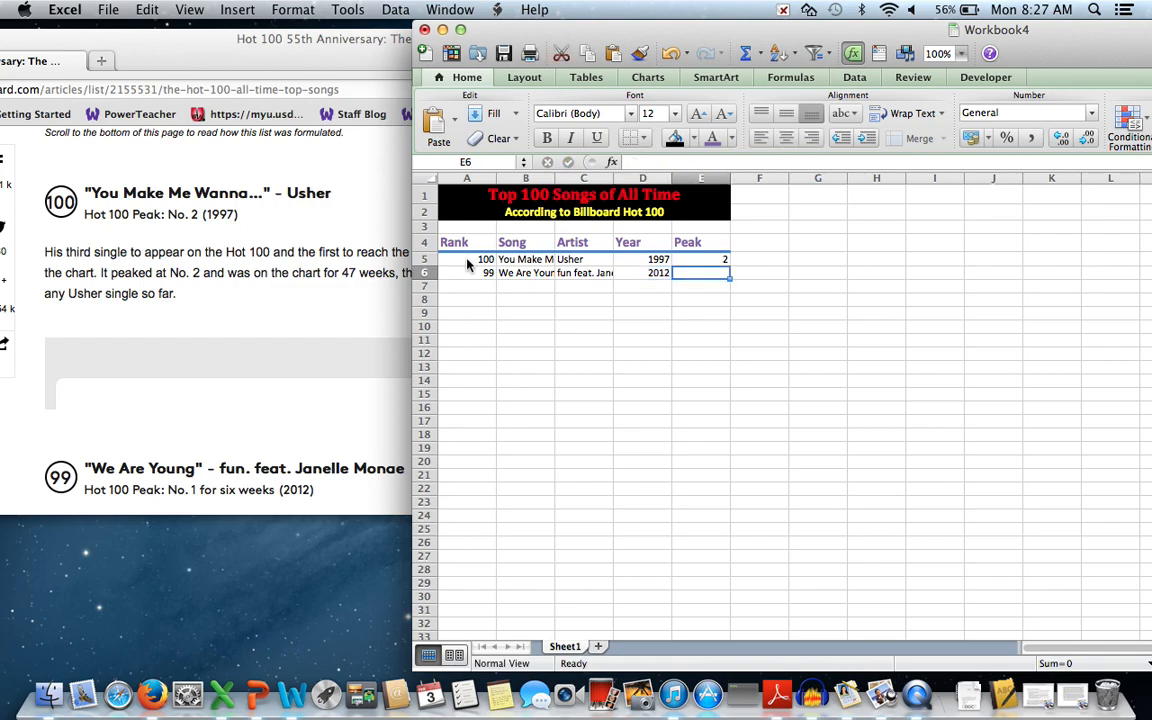
pyautogui.write('1')
pyautogui.press('Return')
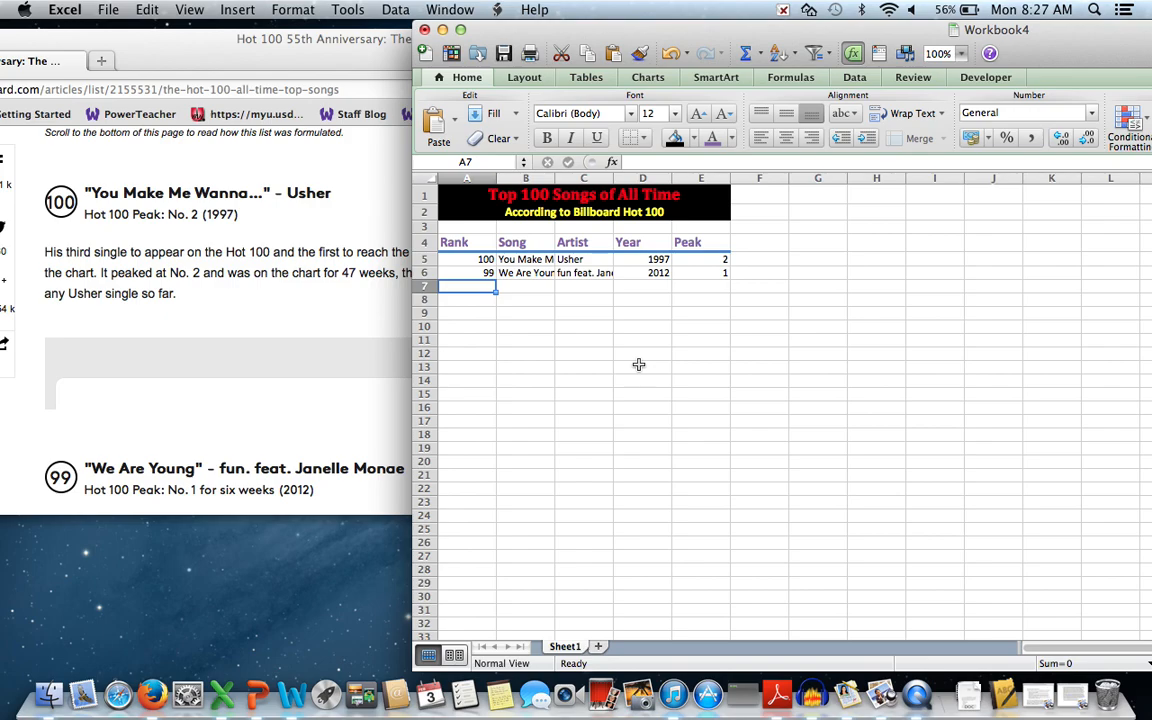
# AutoFit columns A–E, widening Song and Artist and narrowing Year and Peak.
pyautogui.doubleClick(496, 178)
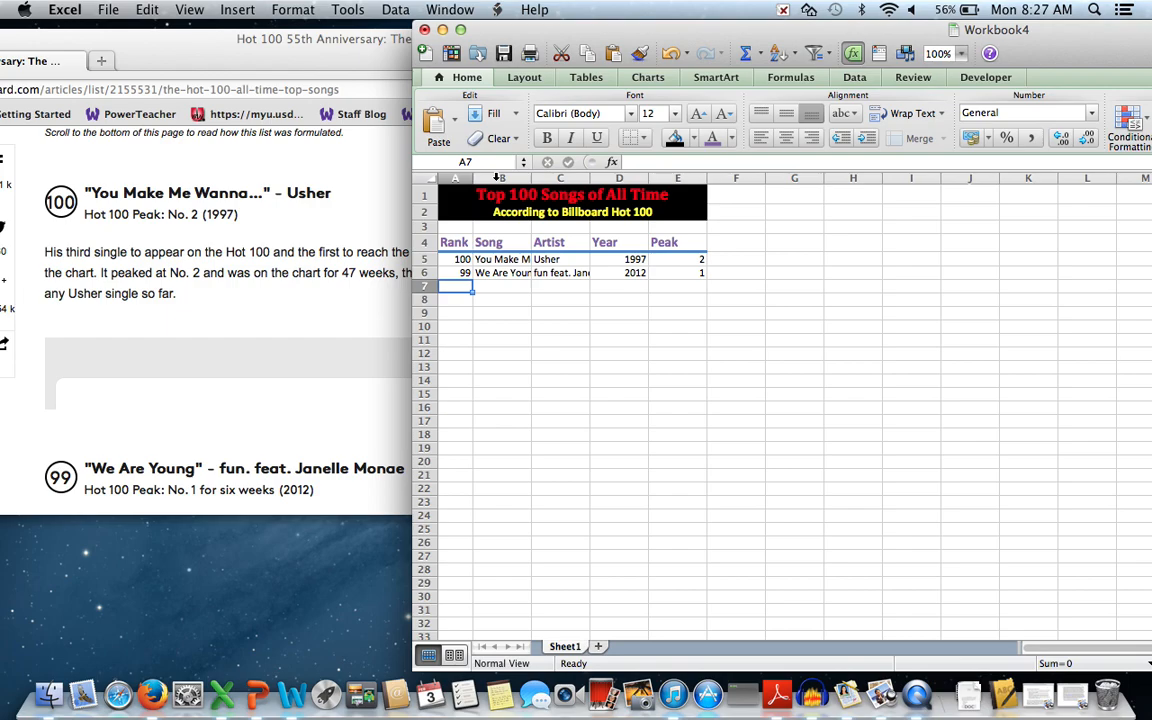
pyautogui.click(526, 177)
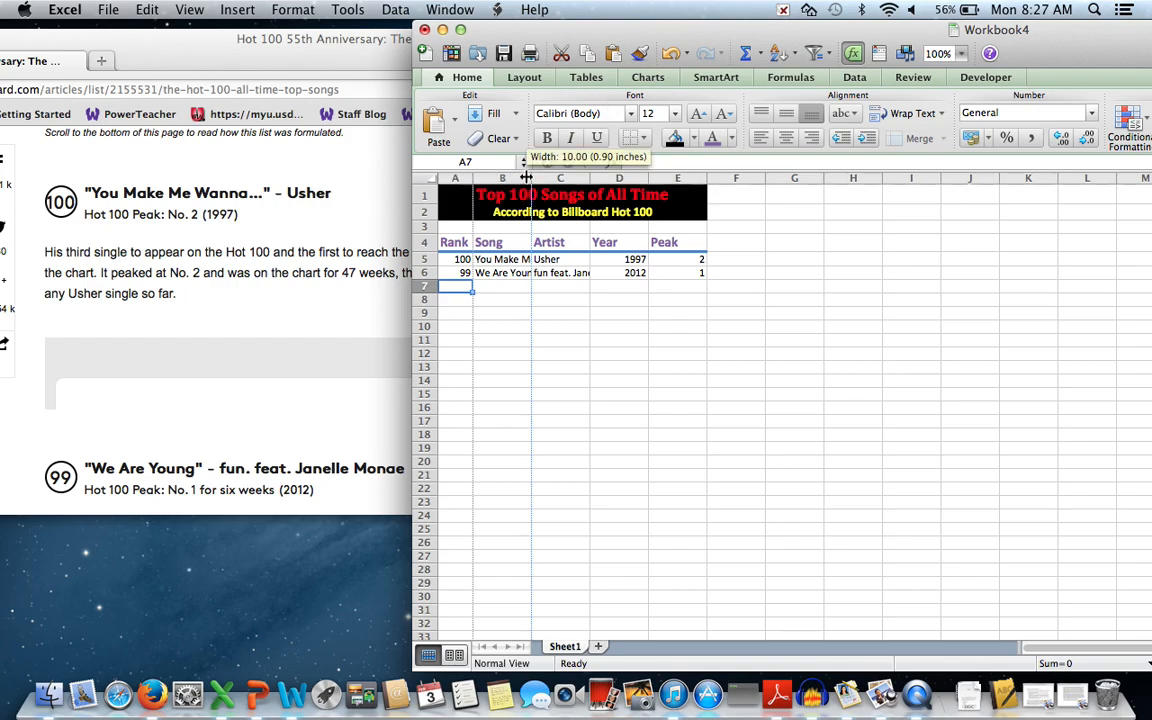
pyautogui.doubleClick(526, 177)
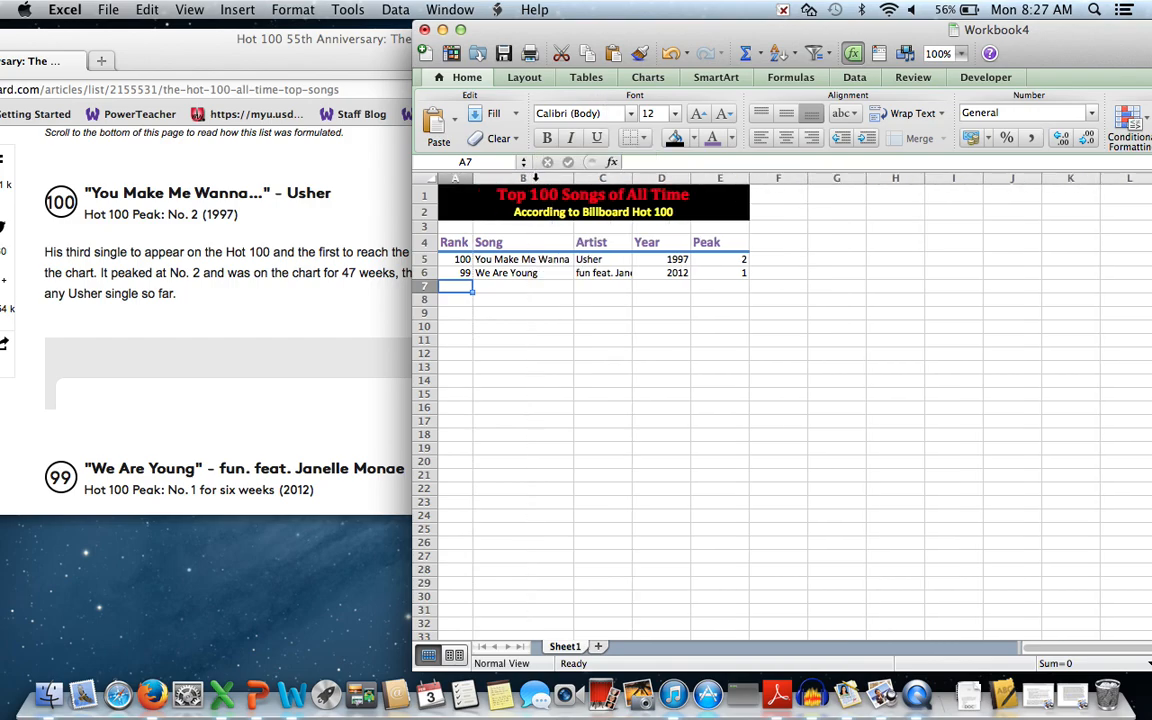
pyautogui.doubleClick(632, 177)
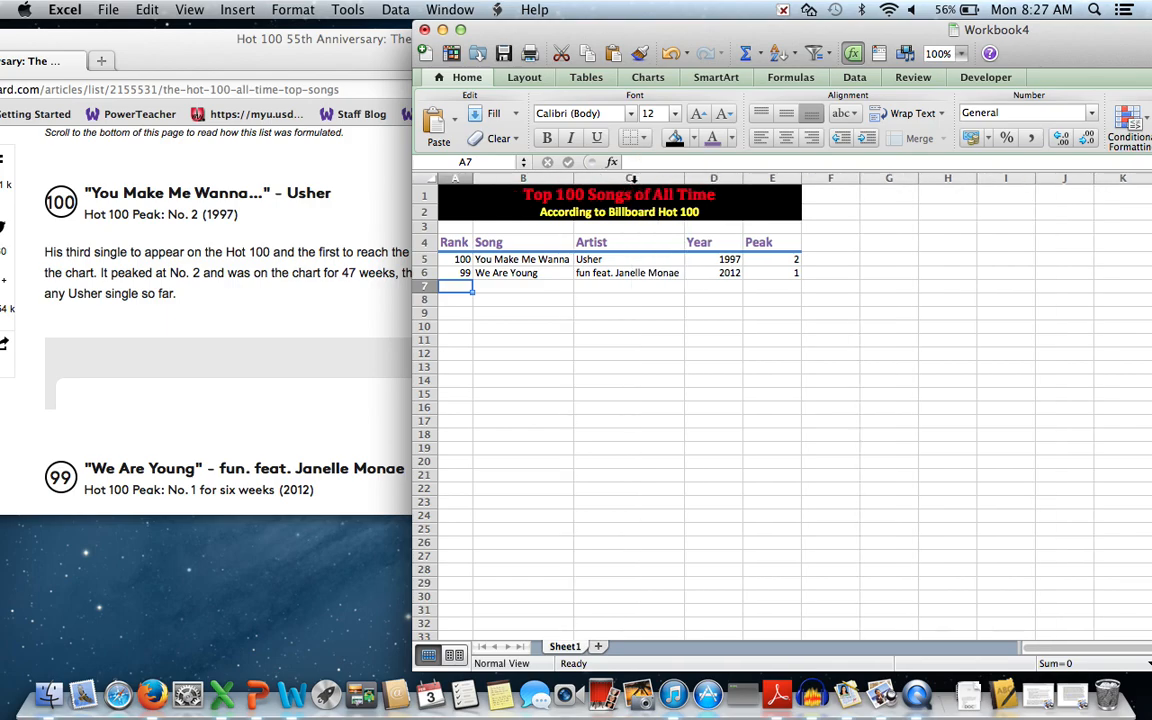
pyautogui.doubleClick(743, 177)
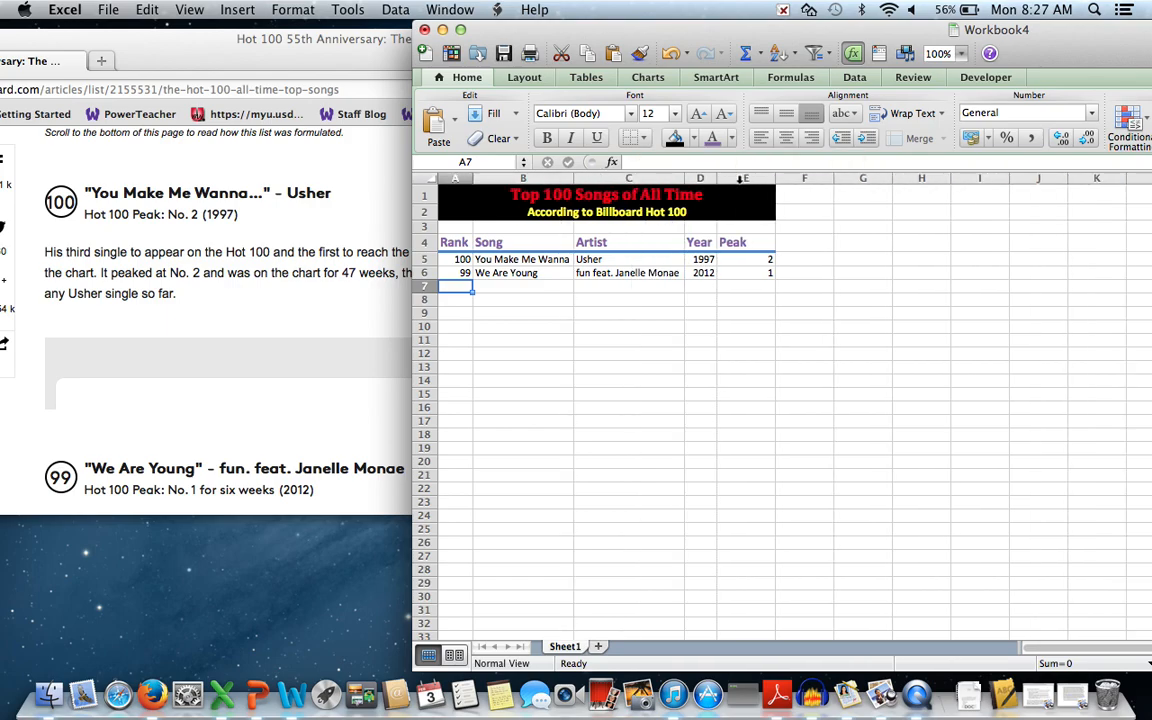
pyautogui.doubleClick(775, 177)
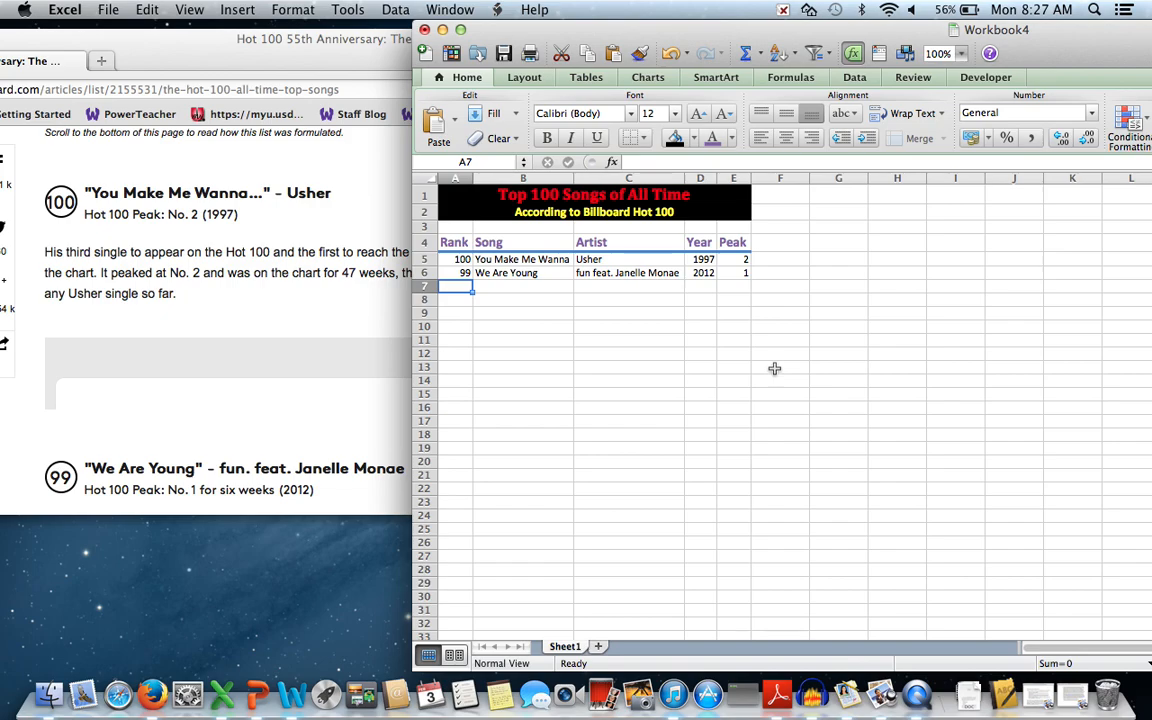
# Change the Sheet1 tab's name to 'Top 100'.
pyautogui.doubleClick(574, 648)
pyautogui.write('Top 100')
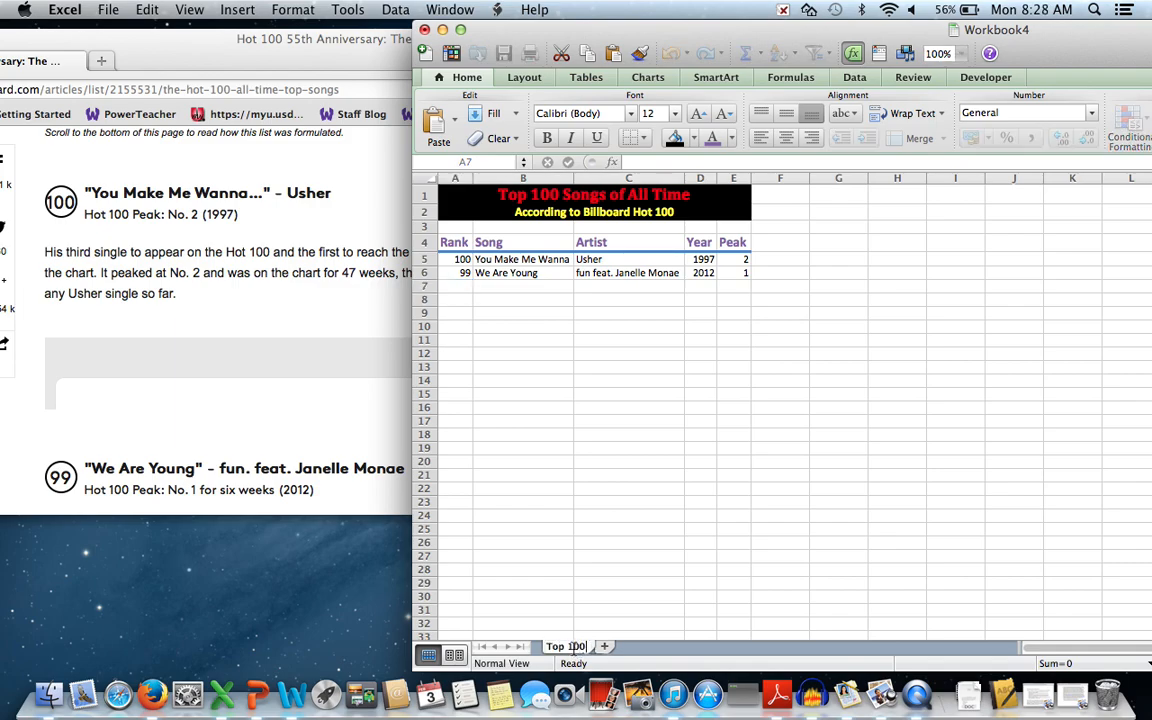
pyautogui.press('Return')
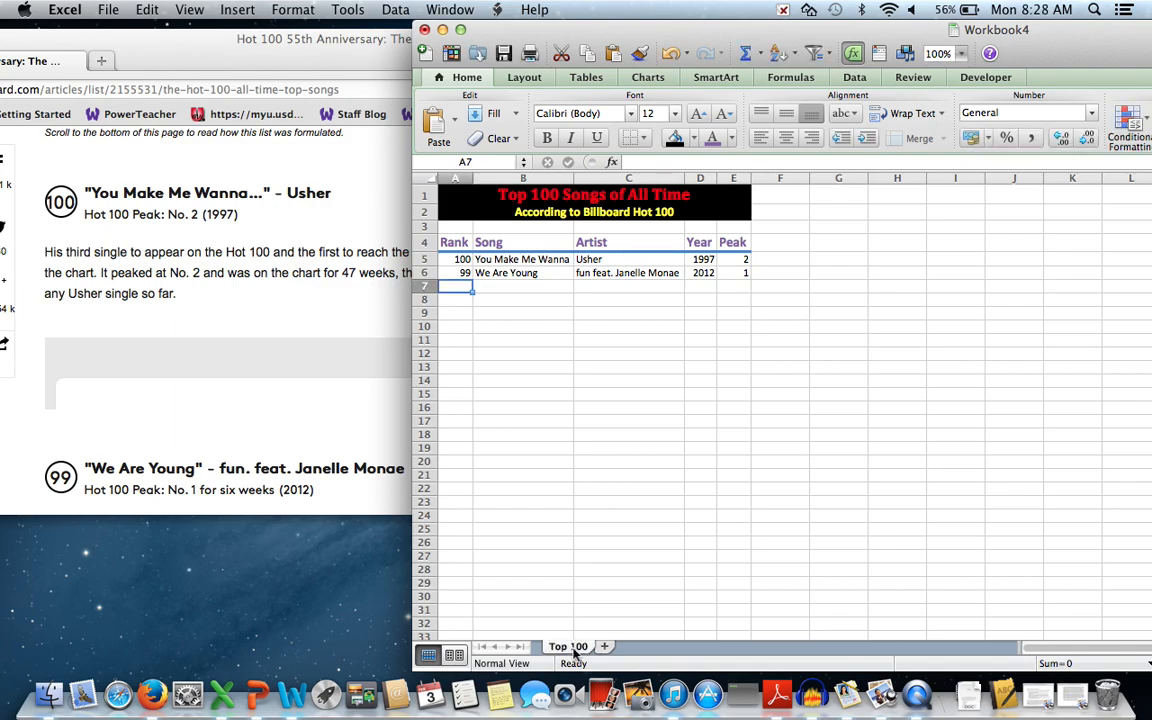